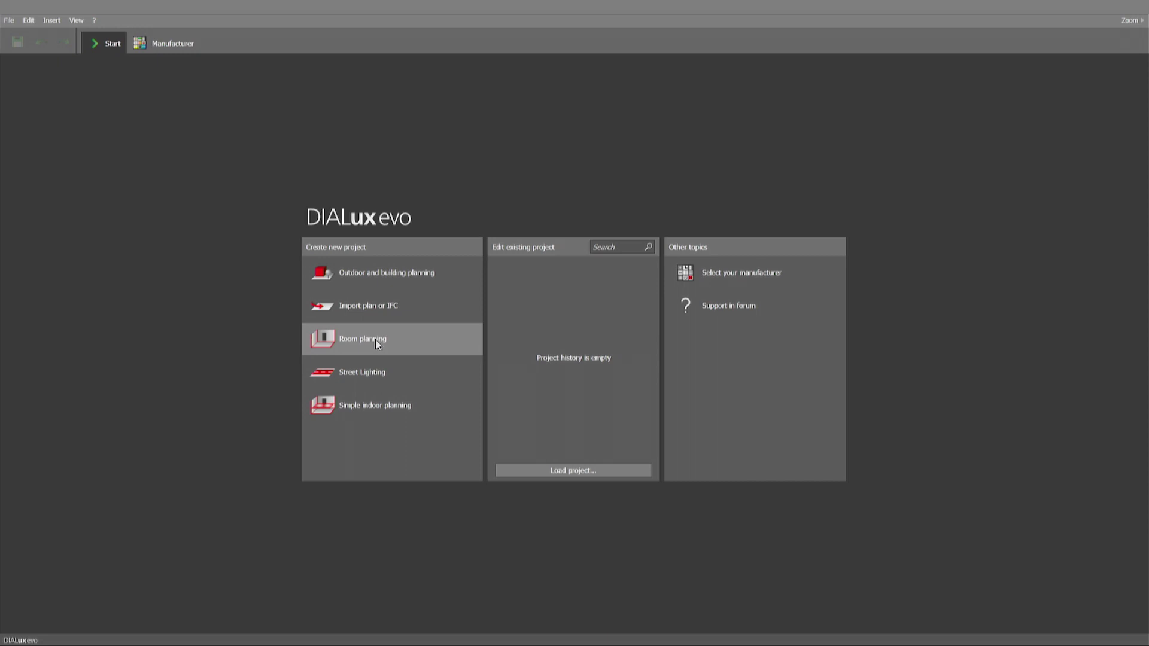
Create a room planning project with a freely drawn room contour and a wall thickness of 0.5 m.
{"action": "left_click", "coordinate": [376, 340]}
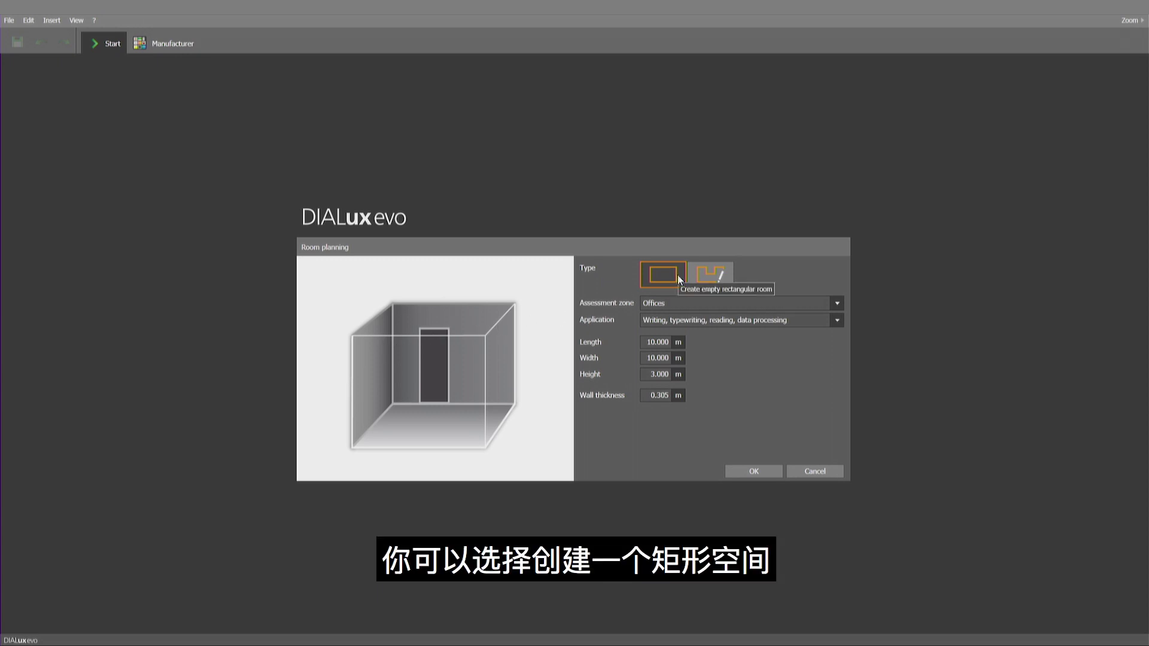
{"action": "left_click", "coordinate": [722, 278]}
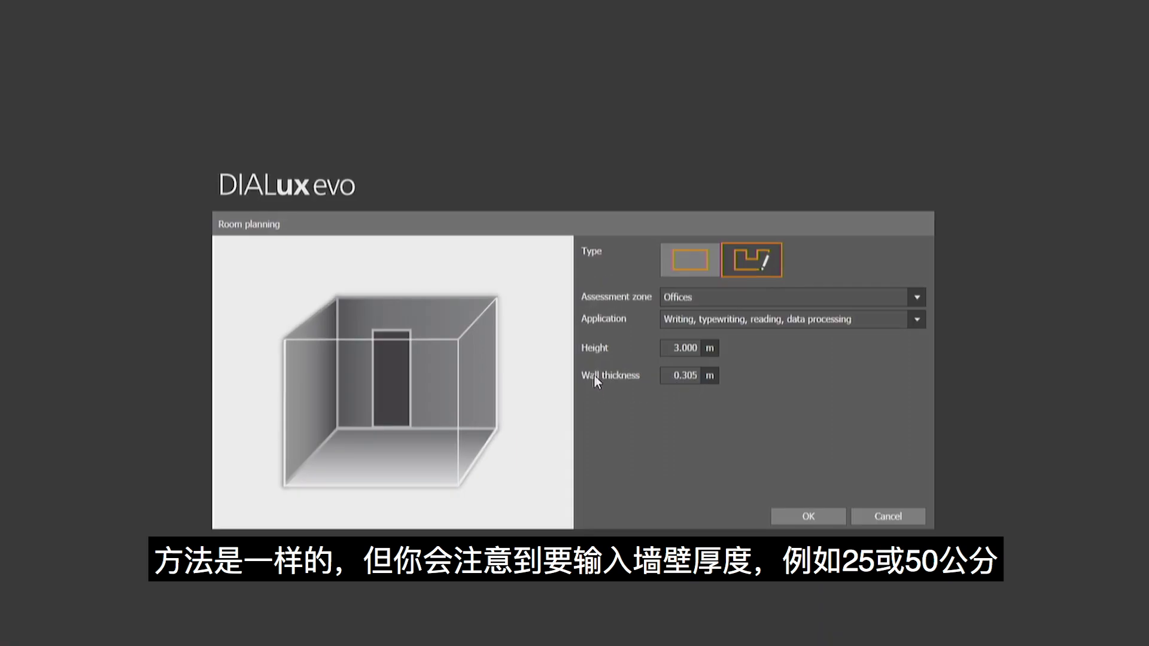
{"action": "left_click", "coordinate": [694, 375]}
{"action": "double_click", "coordinate": [694, 375]}
{"action": "type", "text": "0.25"}
{"action": "key", "text": "Return"}
{"action": "type", "text": "0.5"}
{"action": "key", "text": "Return"}
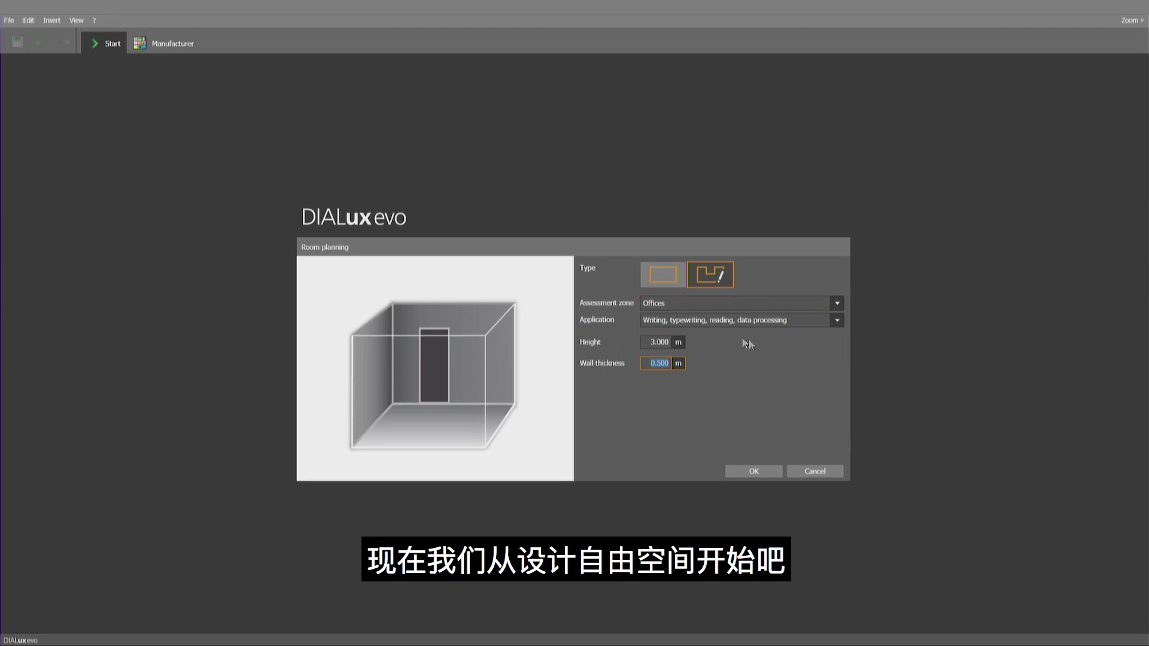
{"action": "left_click", "coordinate": [772, 475]}
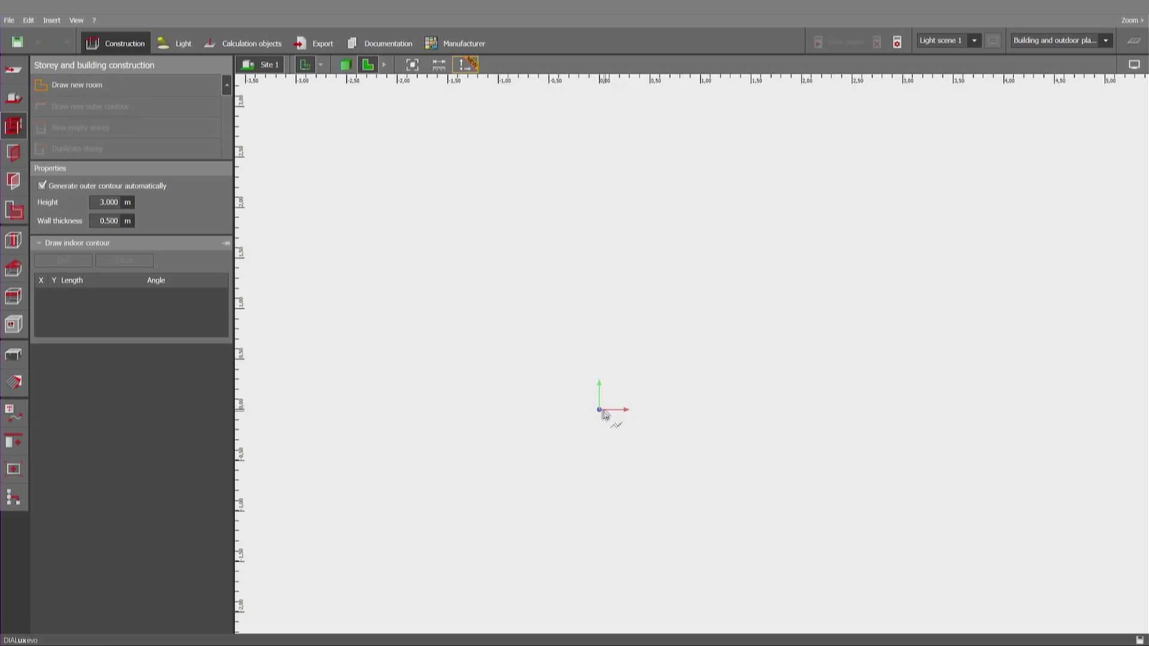
Draw the first wall of the indoor contour from the origin, 8 m long at an angle of 0°.
{"action": "left_click", "coordinate": [601, 412]}
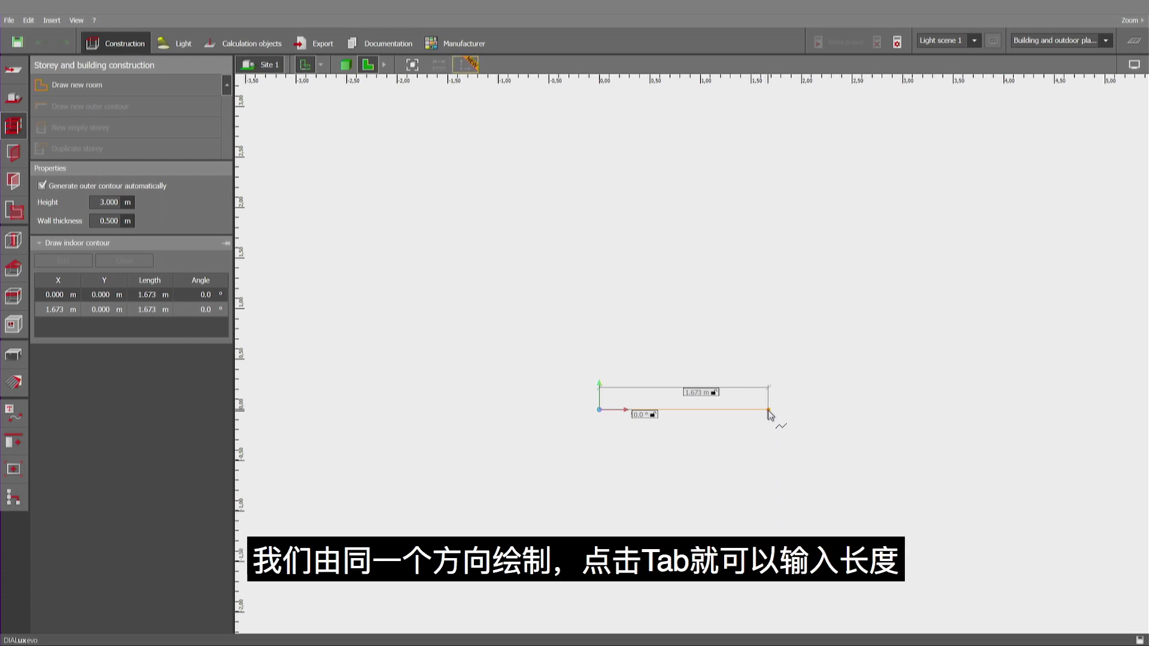
{"action": "key", "text": "Tab"}
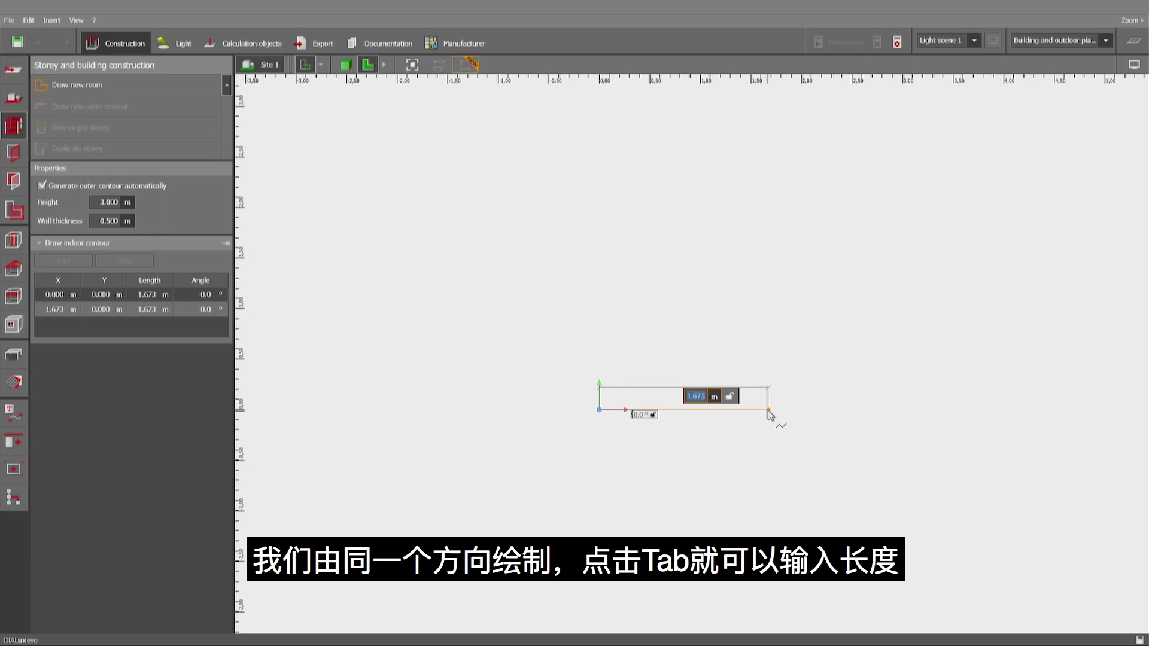
{"action": "type", "text": "8"}
{"action": "key", "text": "Tab"}
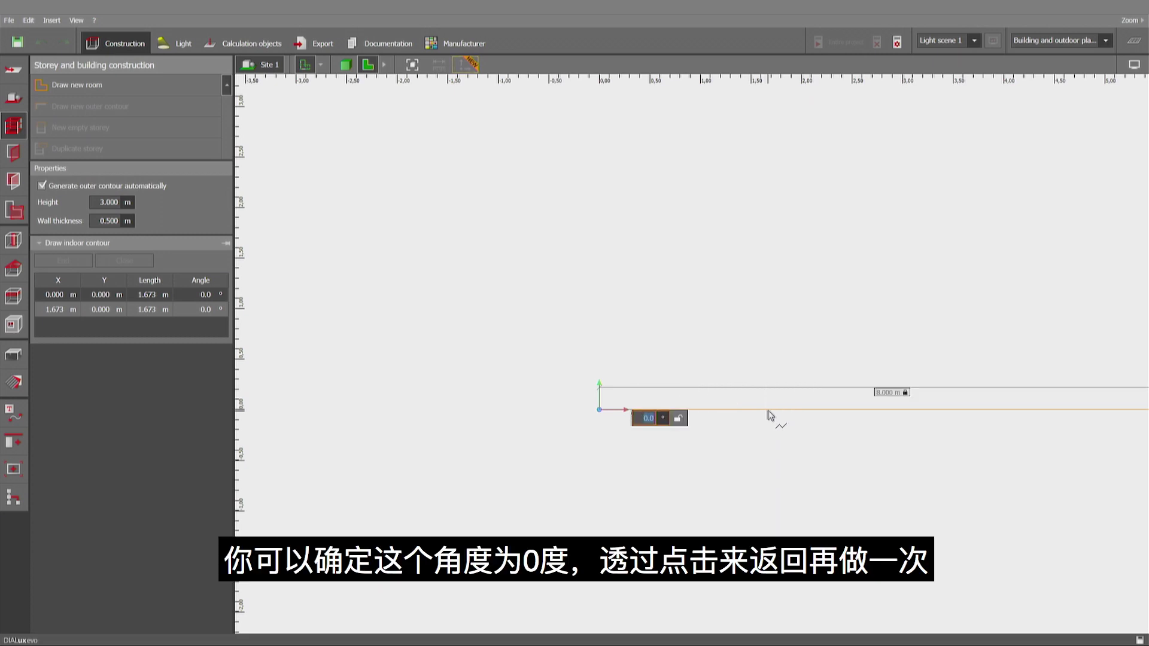
{"action": "key", "text": "Return"}
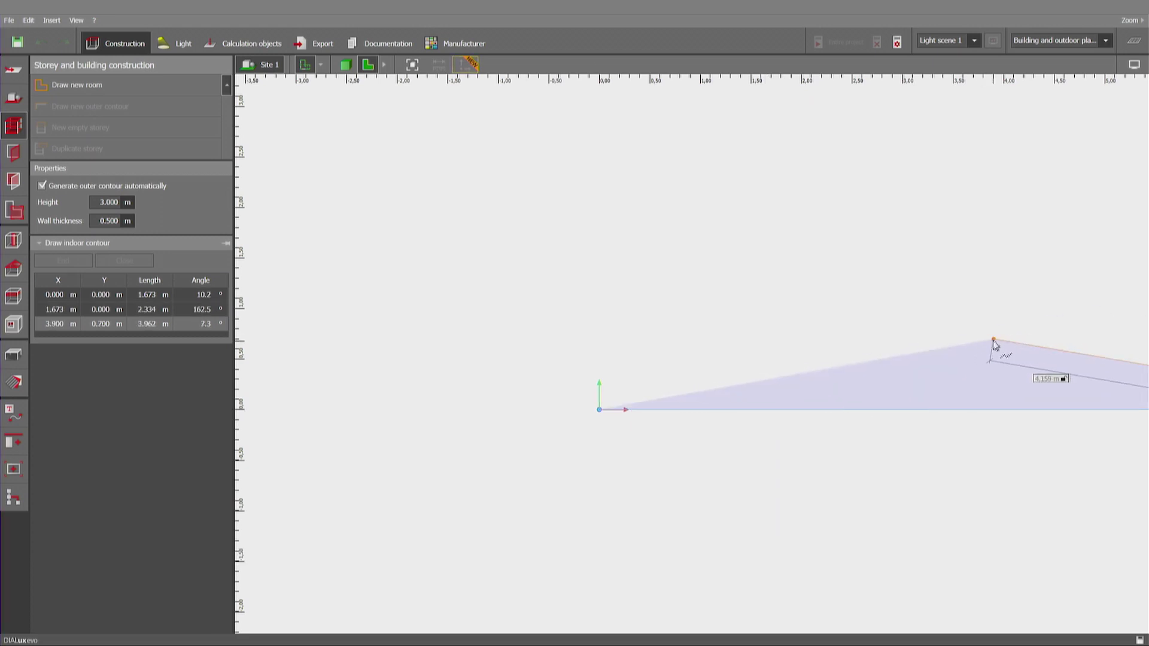
Draw the second wall 5 m upward from the end of the 8 m wall at 90°.
{"action": "middle_click_drag", "start_coordinate": [991, 345], "coordinate": [570, 404]}
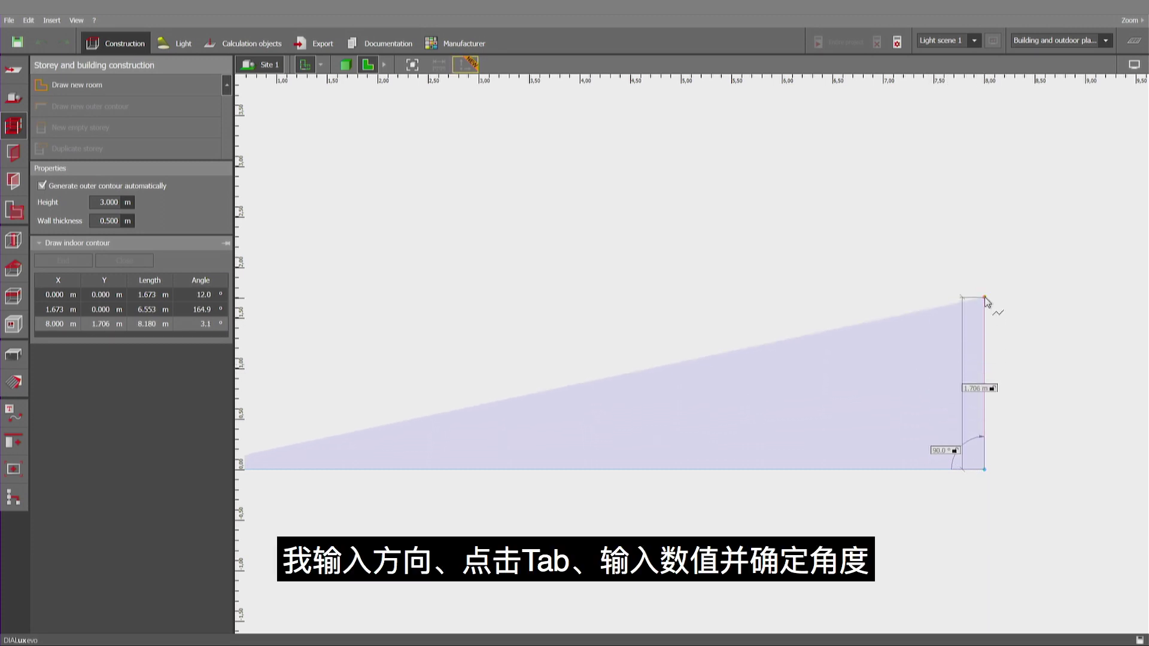
{"action": "key", "text": "Tab"}
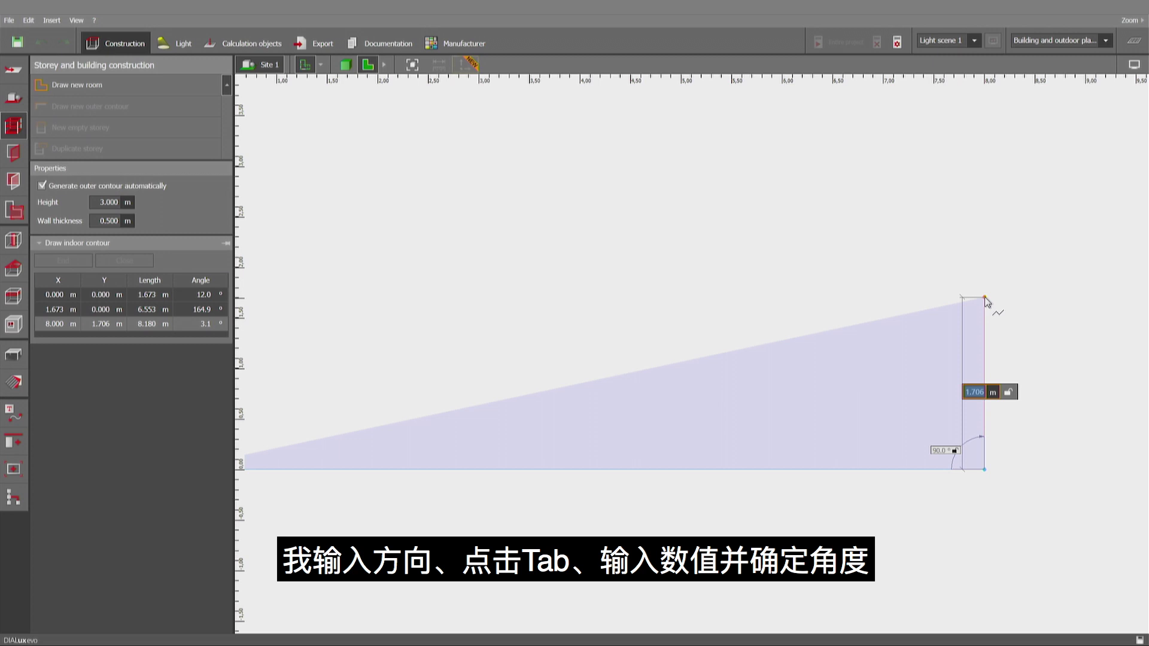
{"action": "type", "text": "5"}
{"action": "key", "text": "Return"}
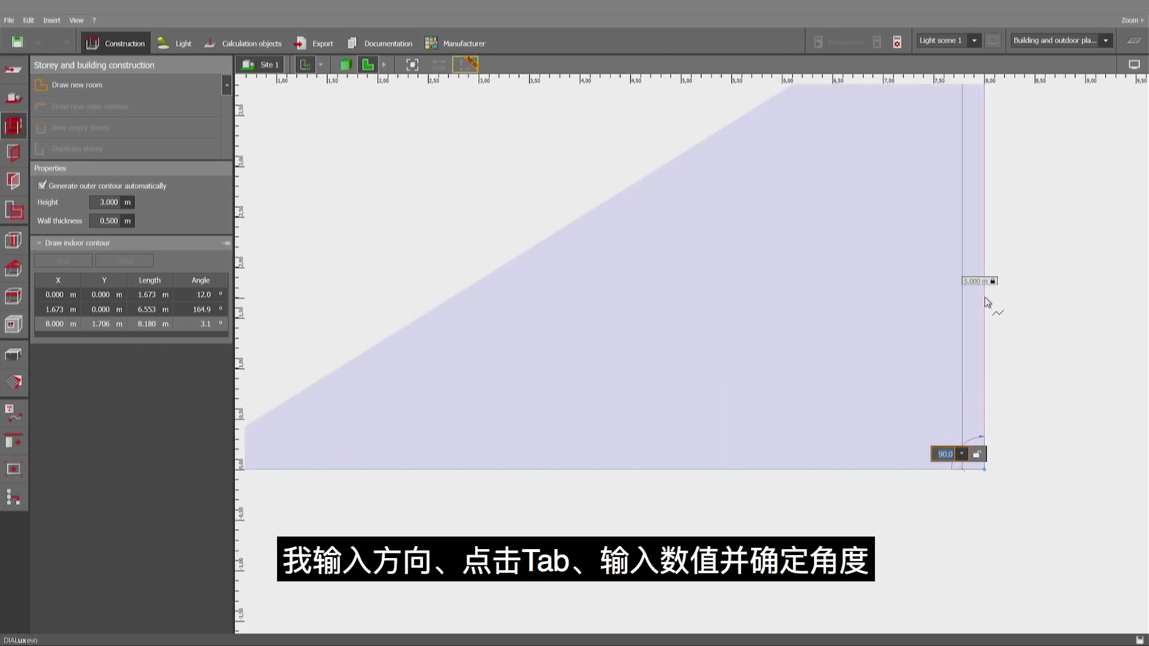
{"action": "key", "text": "Return"}
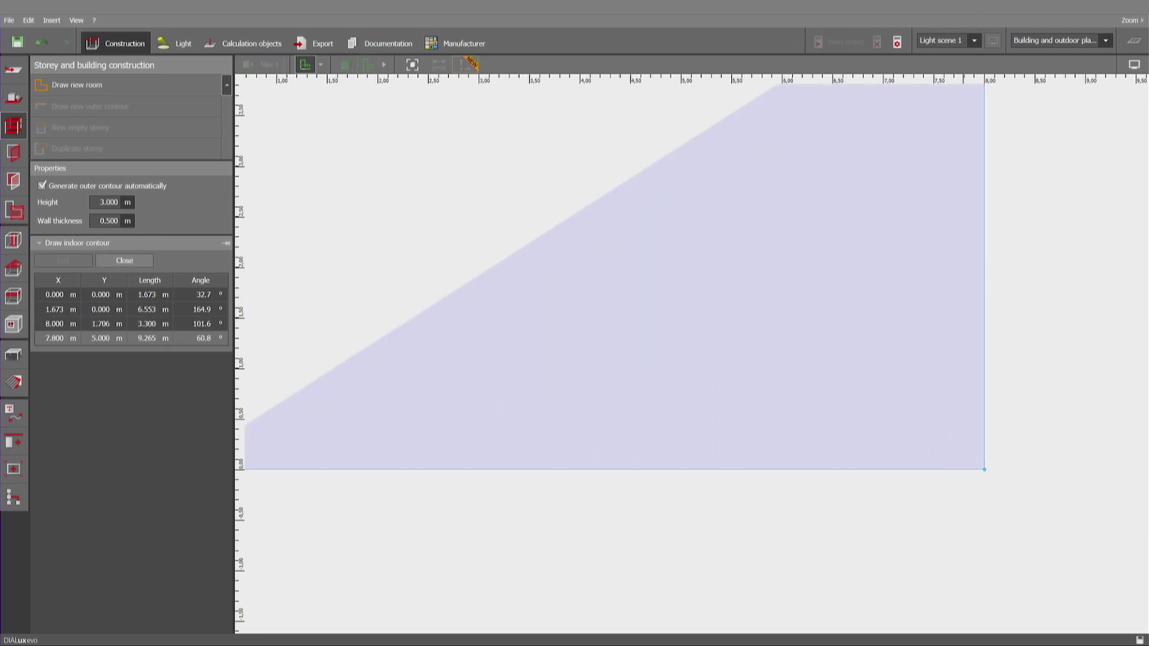
Draw the third wall 4 m long, perpendicular to the 5 m wall and heading back toward the Y-axis.
{"action": "scroll", "coordinate": [934, 473], "scroll_direction": "down", "scroll_amount": 5}
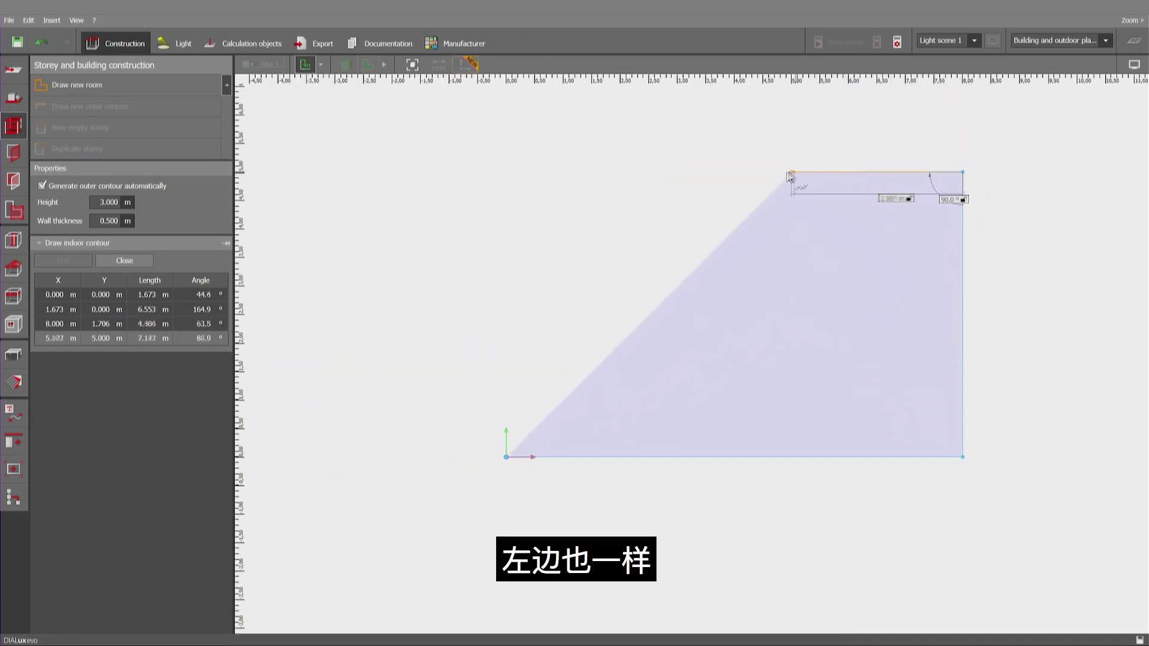
{"action": "key", "text": "Tab"}
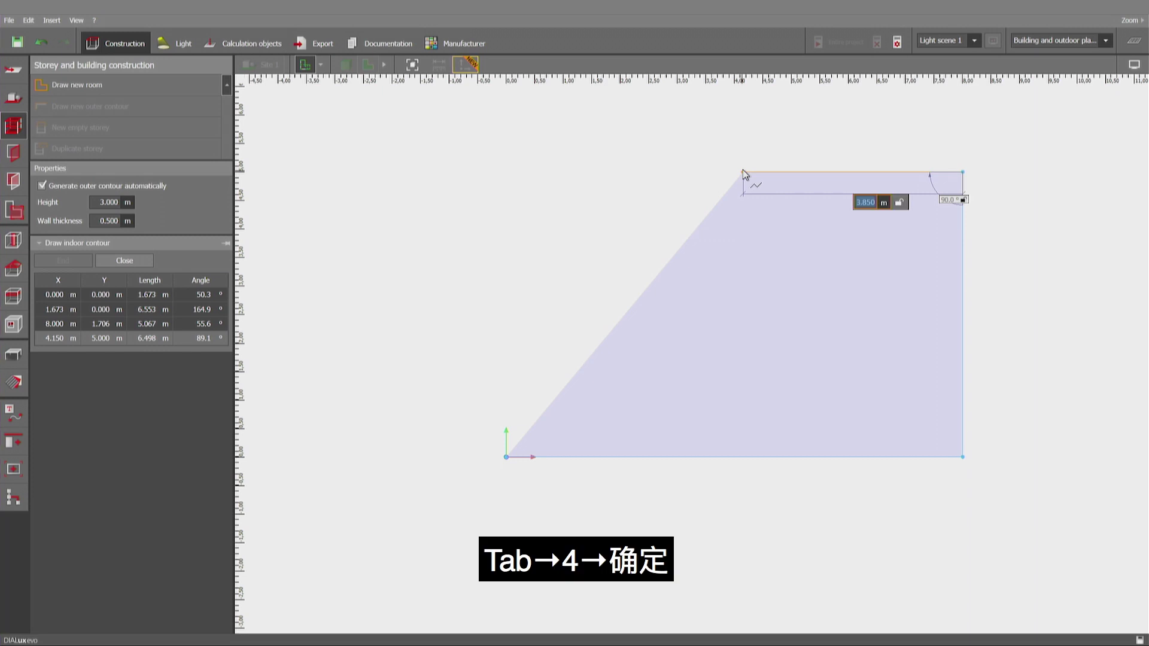
{"action": "type", "text": "4"}
{"action": "left_click", "coordinate": [735, 196]}
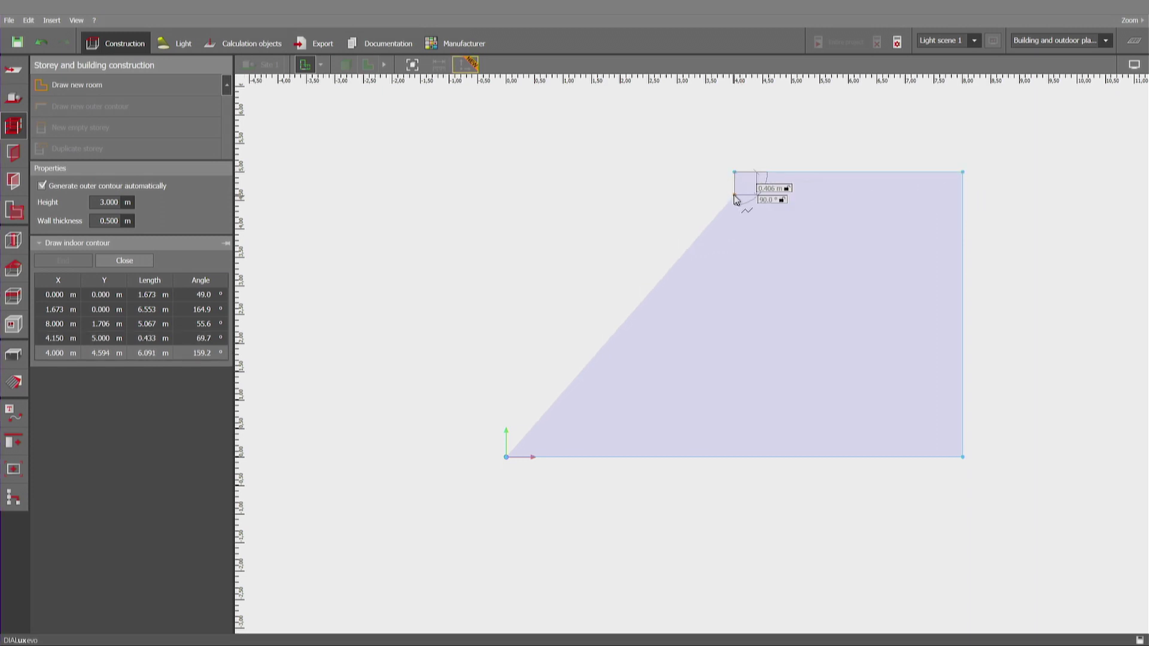
Draw the fourth wall upward from the 4 m wall's end, 2 m long at an angle of 110°.
{"action": "middle_click_drag", "start_coordinate": [736, 200], "coordinate": [750, 333]}
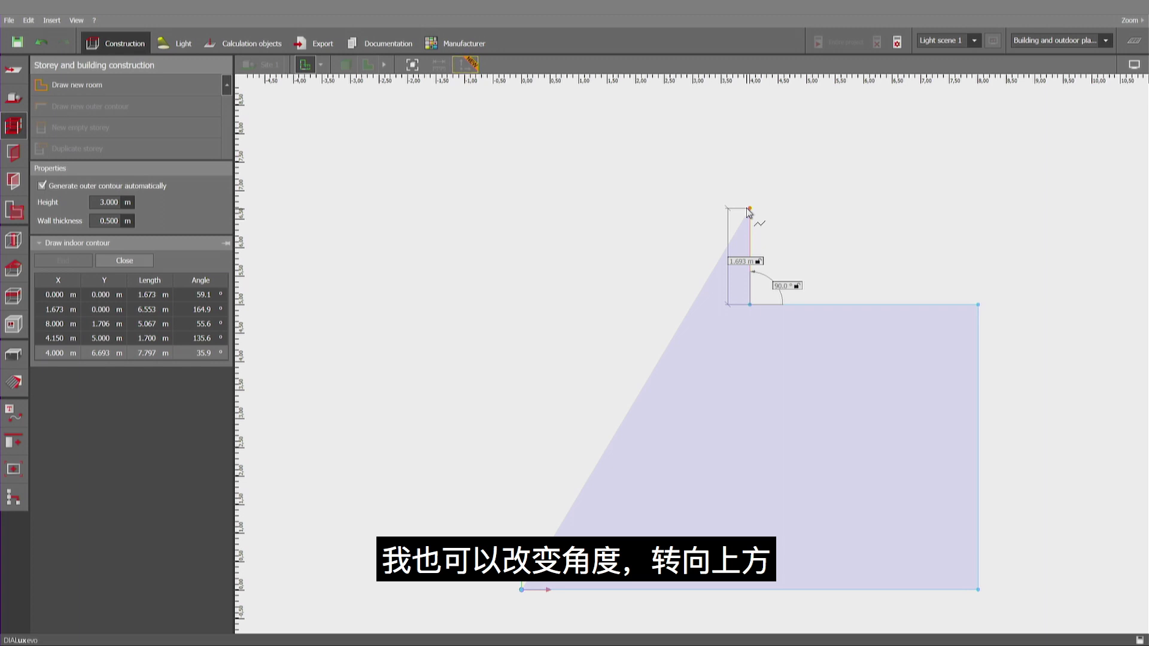
{"action": "key", "text": "Tab"}
{"action": "type", "text": "2"}
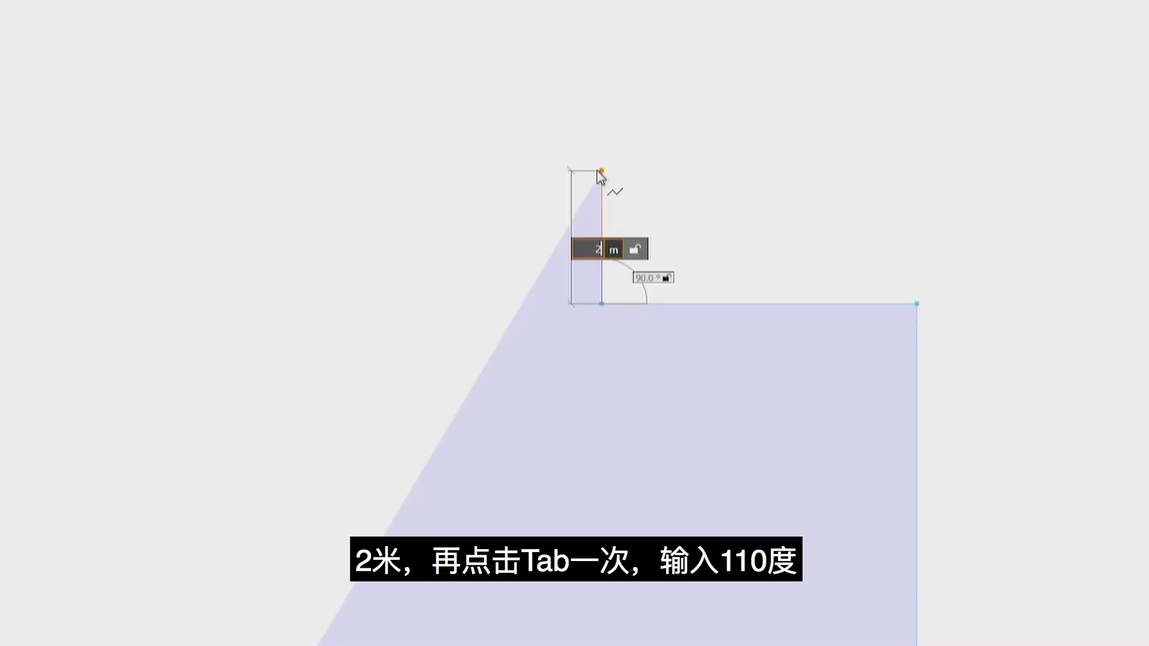
{"action": "key", "text": "Tab"}
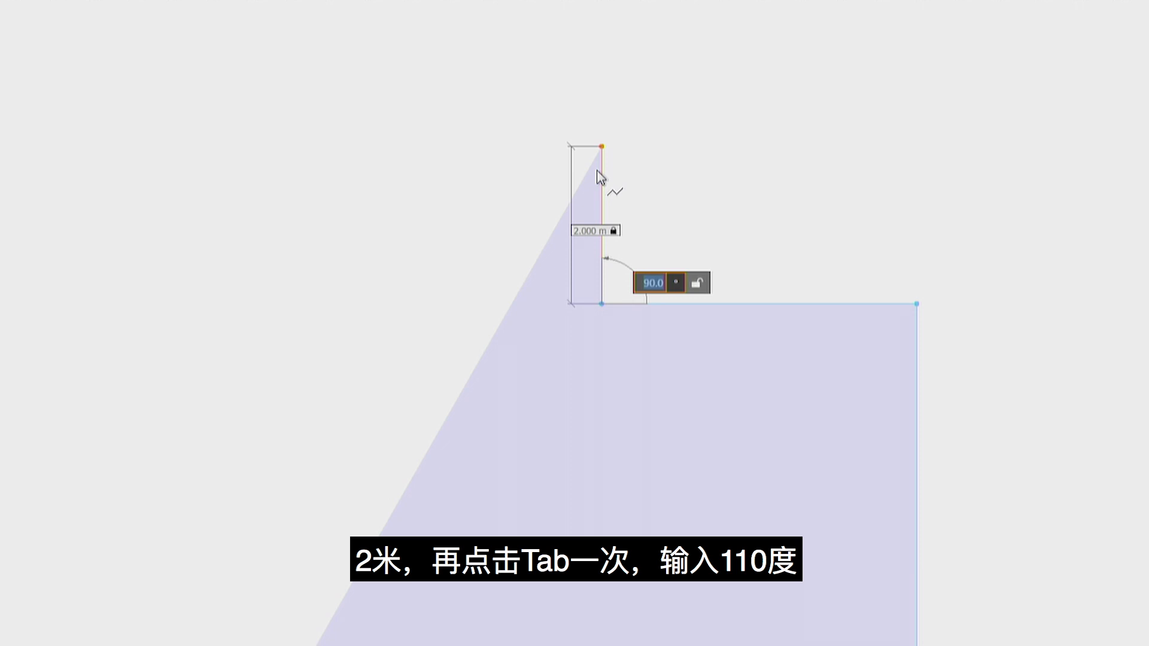
{"action": "type", "text": "110"}
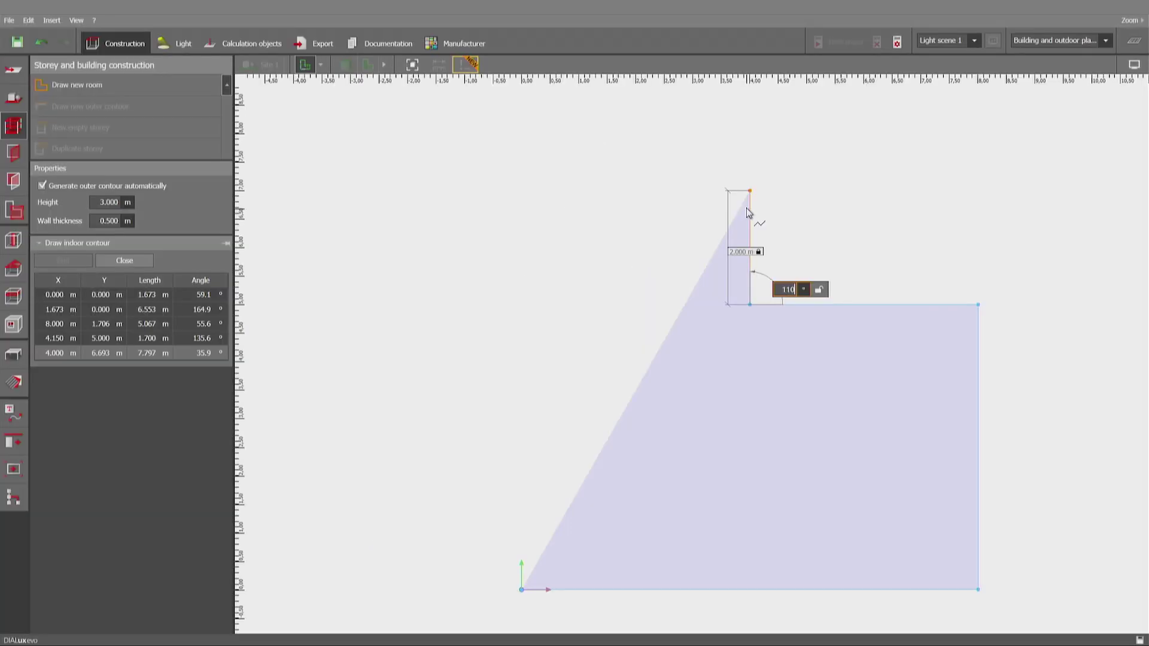
{"action": "key", "text": "Return"}
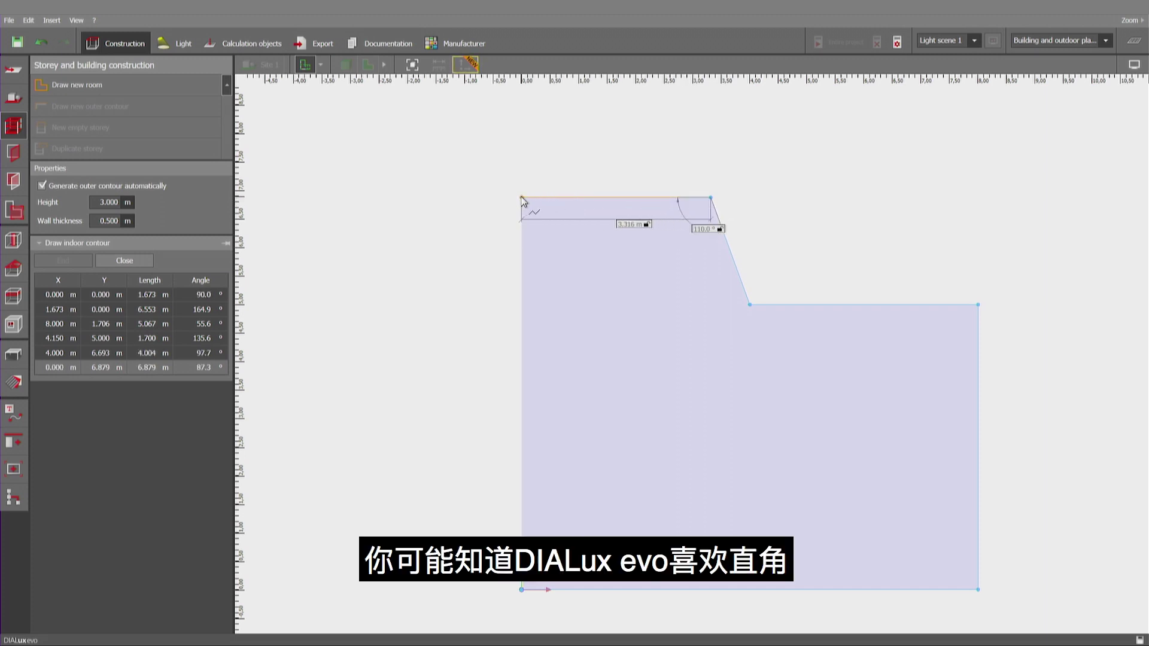
Draw a horizontal wall about 3.3 m long to the point directly above the origin and close the room polygon.
{"action": "left_click", "coordinate": [522, 199]}
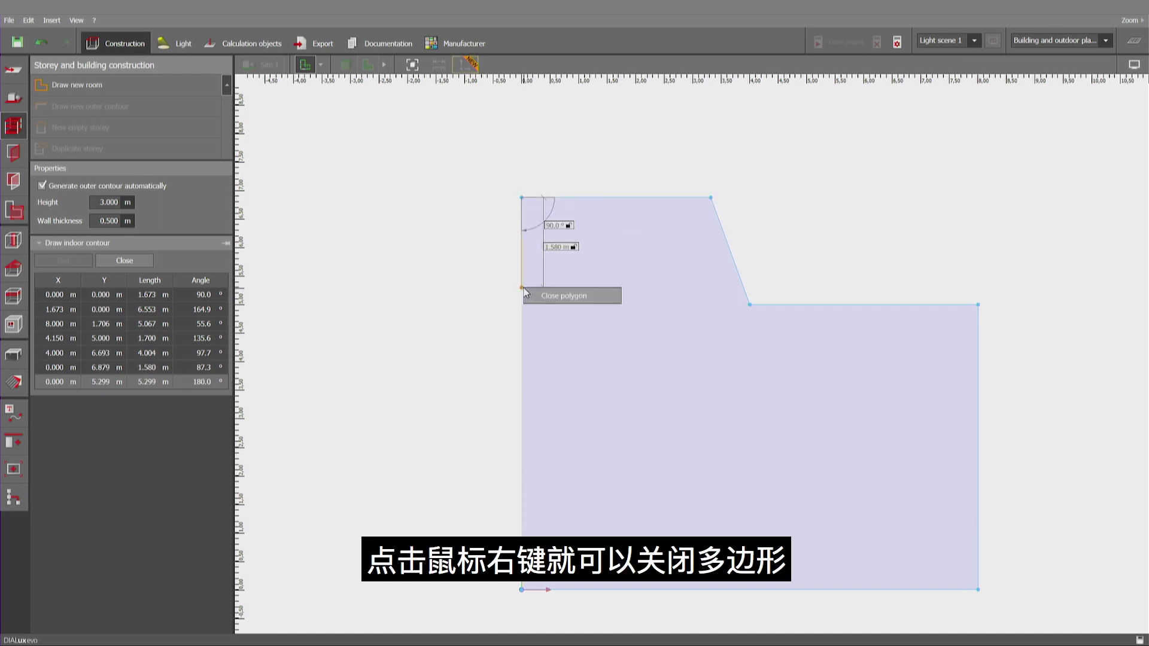
{"action": "left_click", "coordinate": [546, 295]}
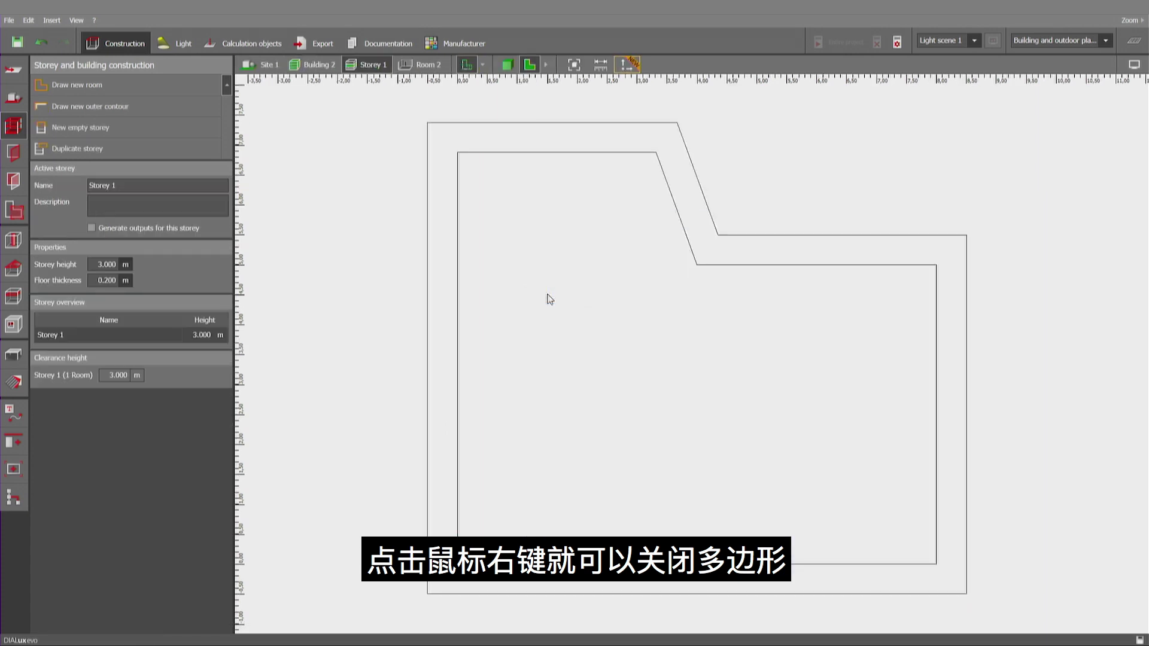
{"action": "scroll", "coordinate": [541, 299], "scroll_direction": "down", "scroll_amount": 3}
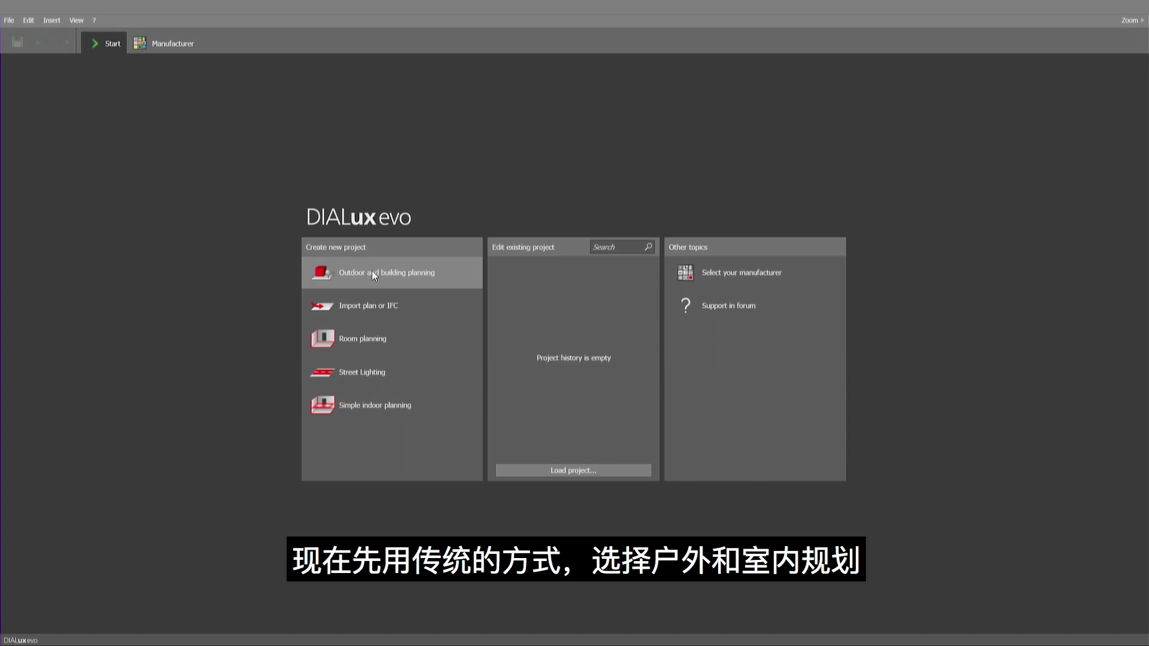
Create an outdoor and building planning project and load the floor plan image_grundriss_EG.png.
{"action": "left_click", "coordinate": [376, 273]}
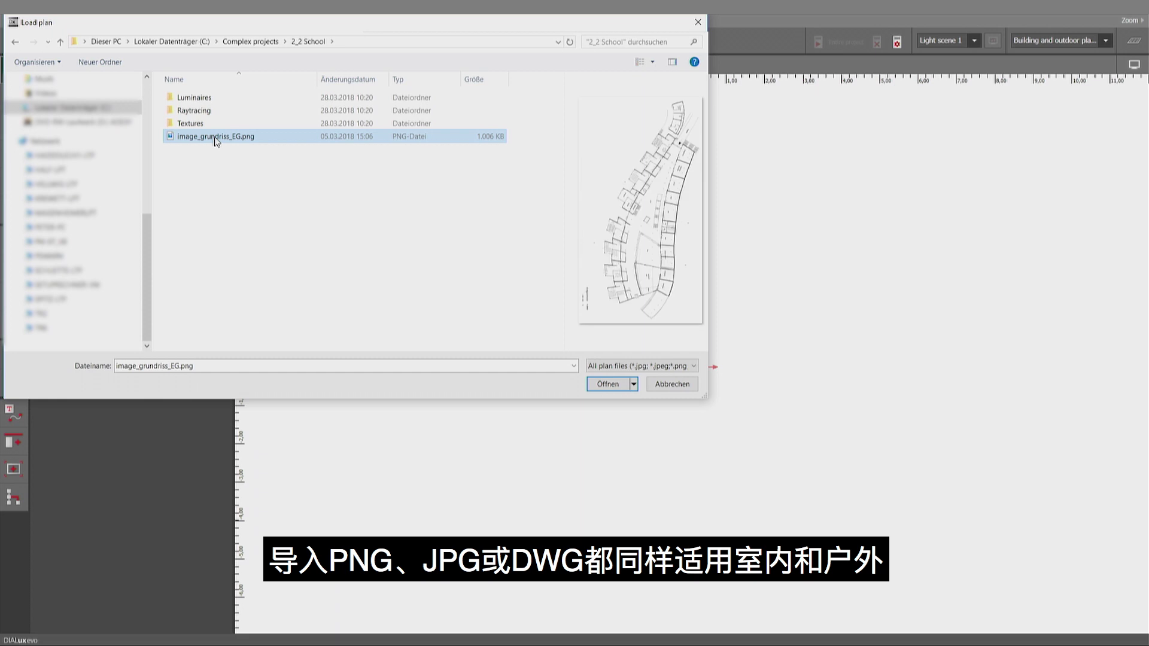
{"action": "left_click", "coordinate": [621, 385]}
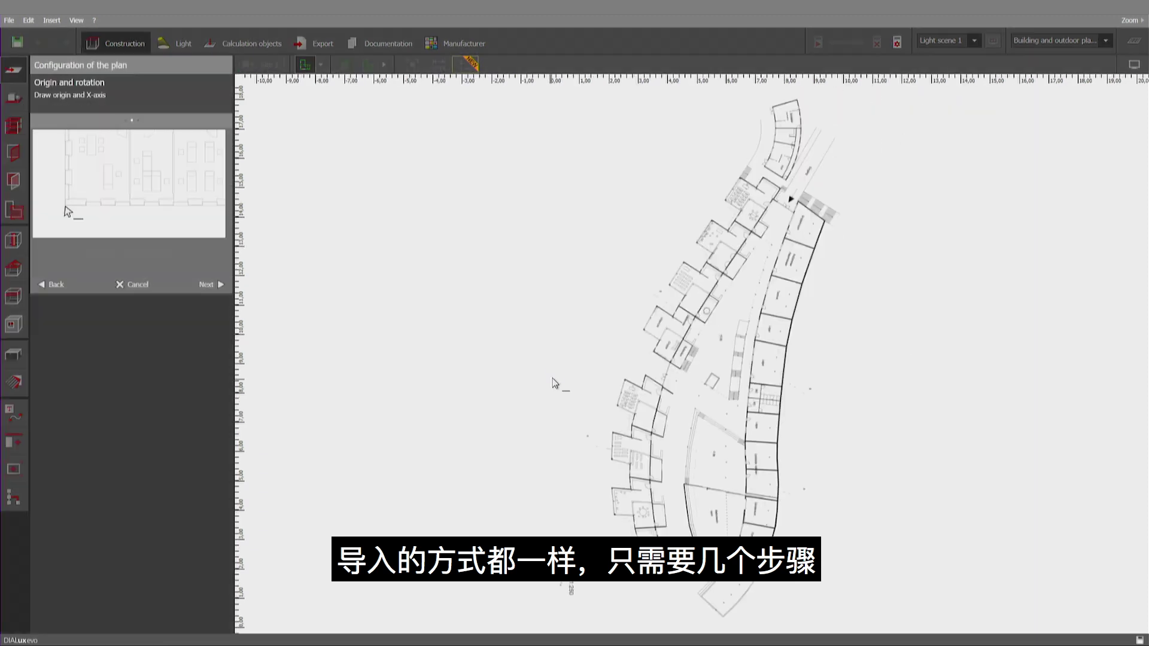
Set the plan's origin beside the start of the "Erdgeschoss" label and align the X-axis parallel to its lettering.
{"action": "scroll", "coordinate": [651, 606], "scroll_direction": "down", "scroll_amount": 1}
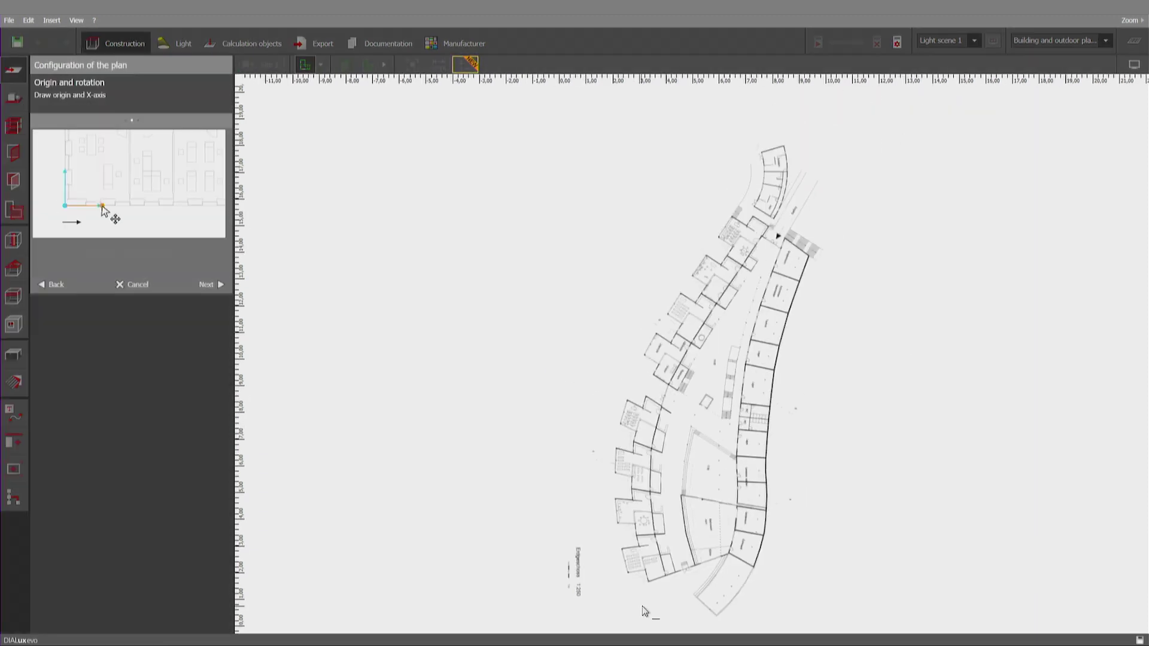
{"action": "scroll", "coordinate": [641, 606], "scroll_direction": "up", "scroll_amount": 5}
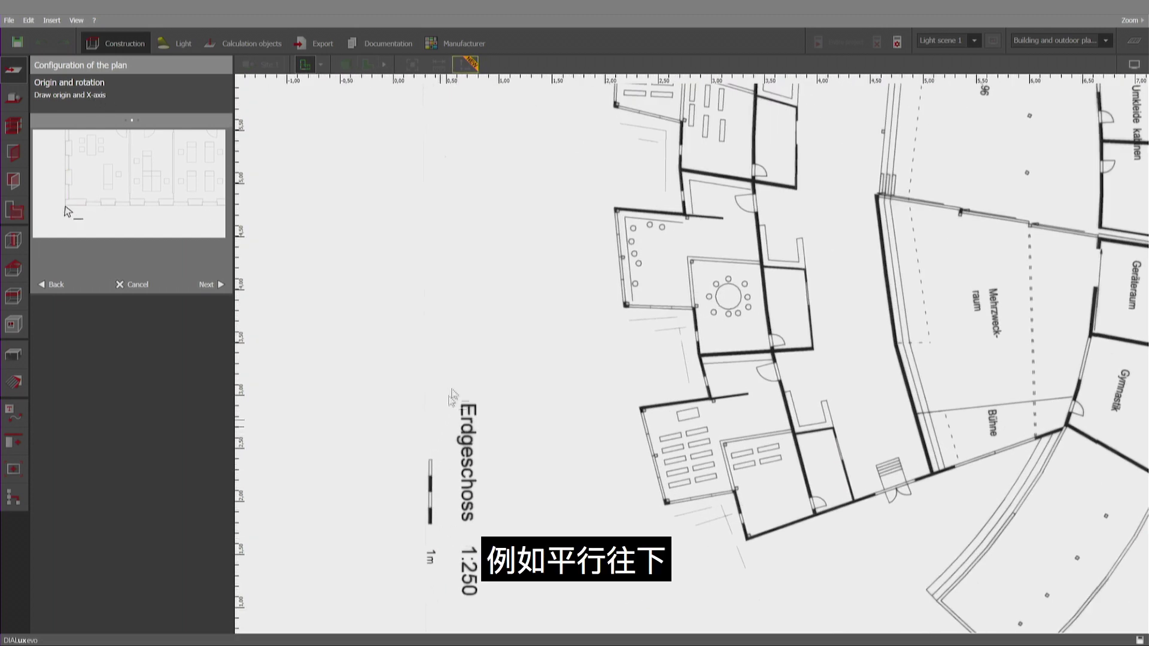
{"action": "left_click", "coordinate": [445, 411]}
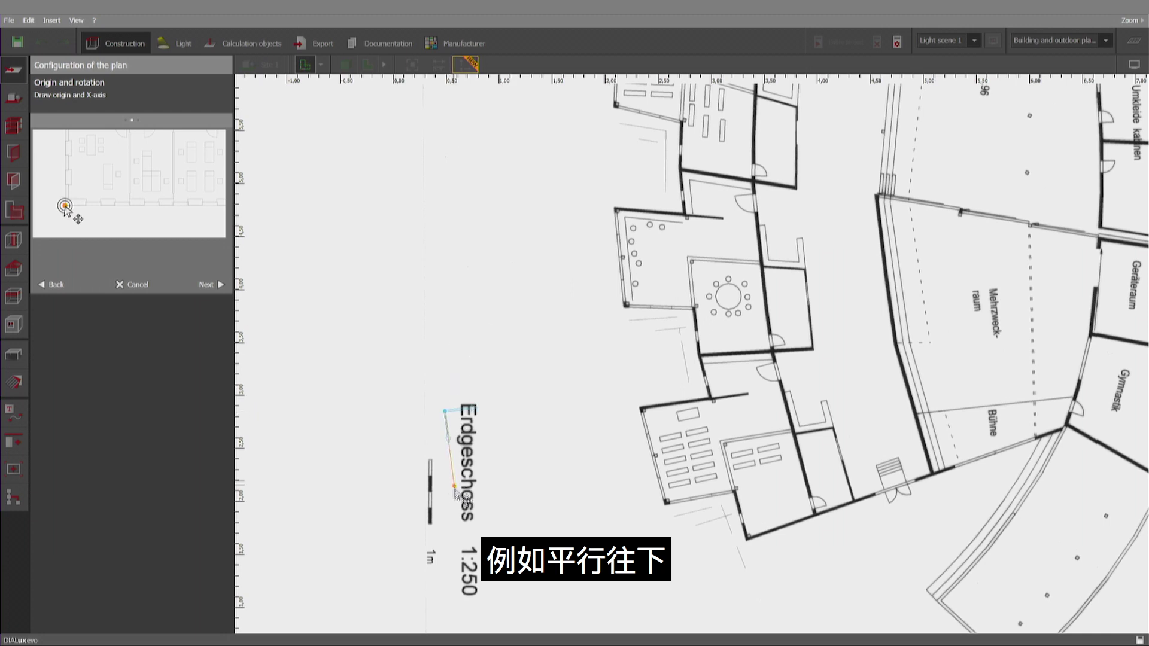
{"action": "left_click", "coordinate": [445, 566]}
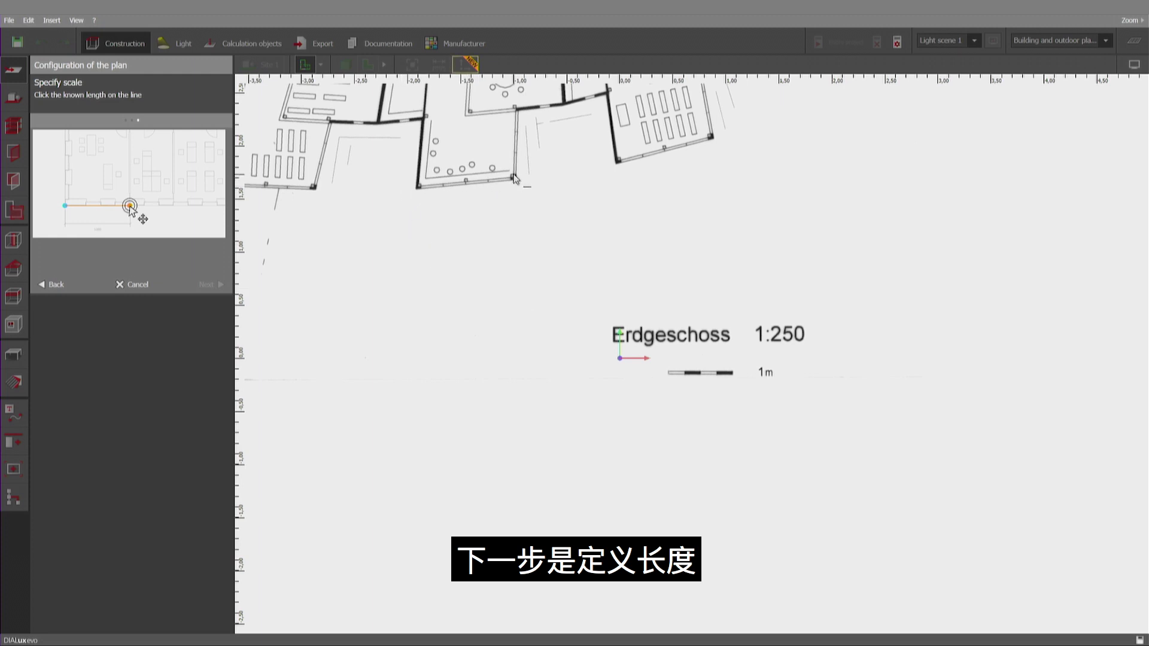
Scale the plan by measuring its full scale bar as 4 m and finish the plan configuration.
{"action": "scroll", "coordinate": [718, 361], "scroll_direction": "up", "scroll_amount": 2}
{"action": "scroll", "coordinate": [680, 383], "scroll_direction": "up", "scroll_amount": 2}
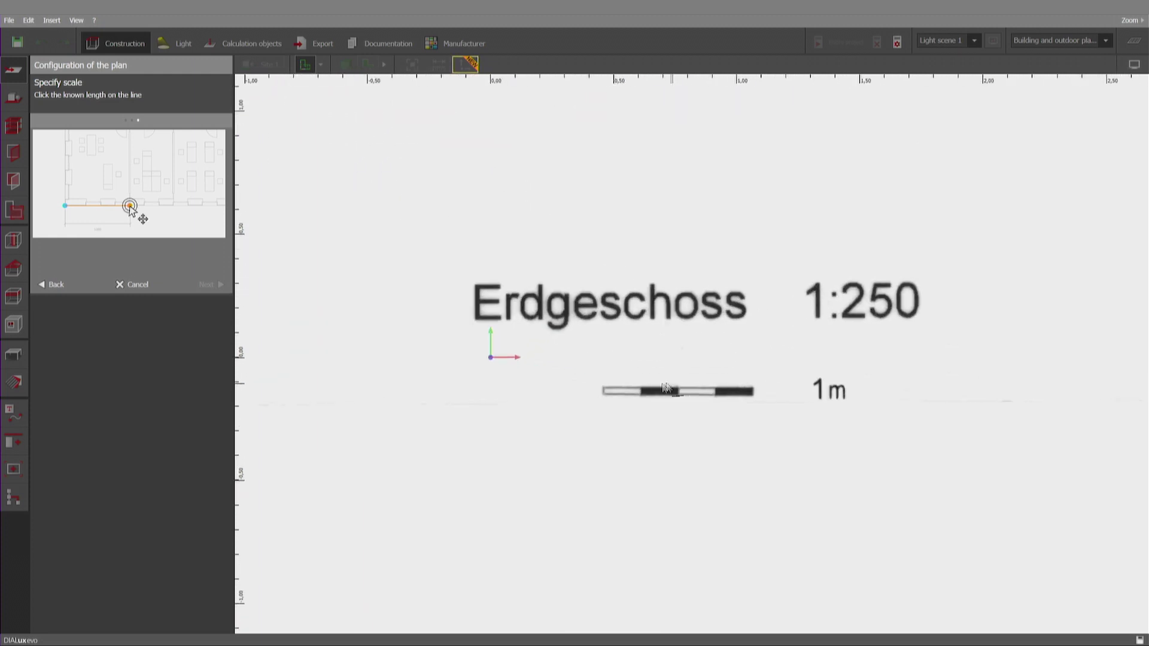
{"action": "left_click", "coordinate": [604, 390]}
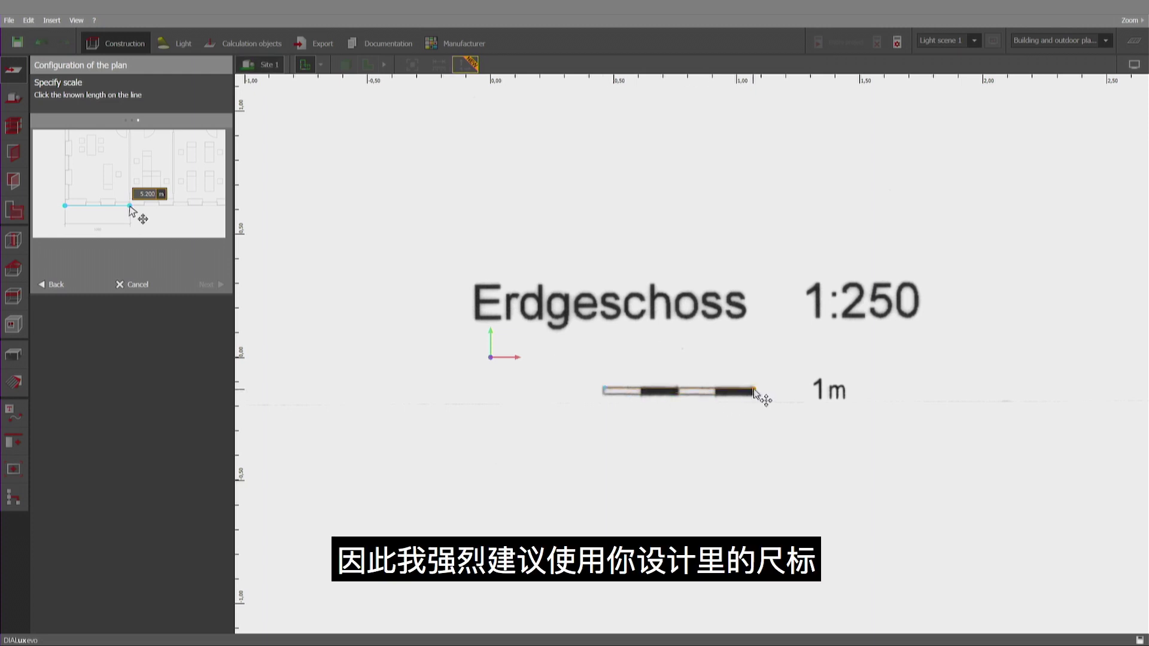
{"action": "left_click", "coordinate": [753, 389]}
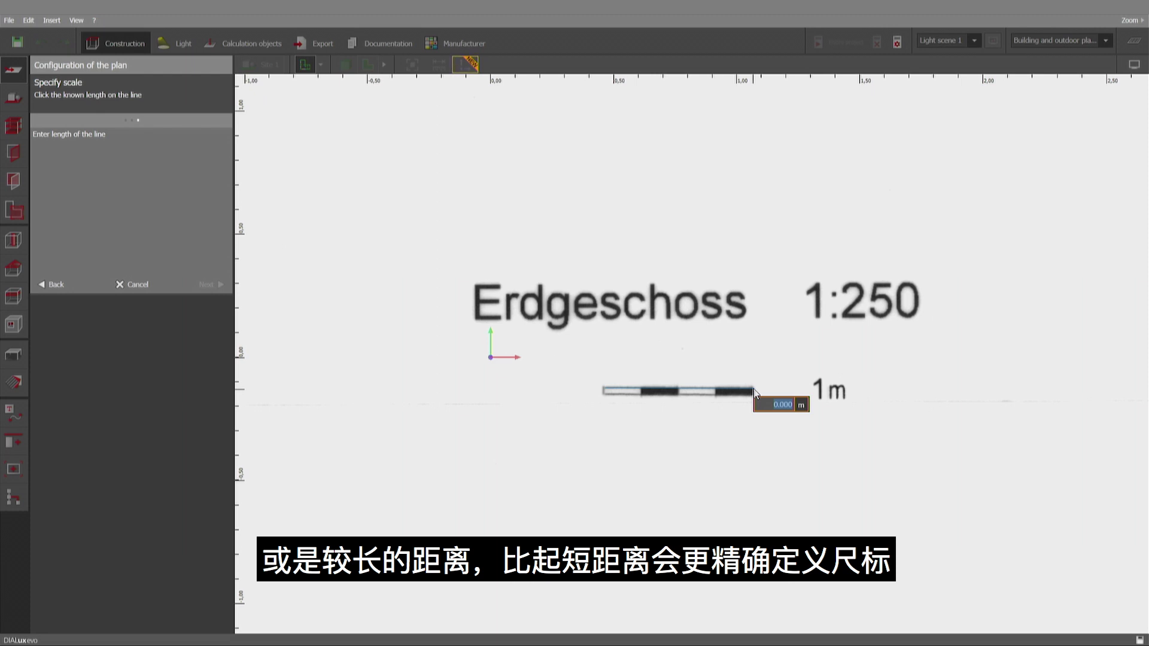
{"action": "type", "text": "4"}
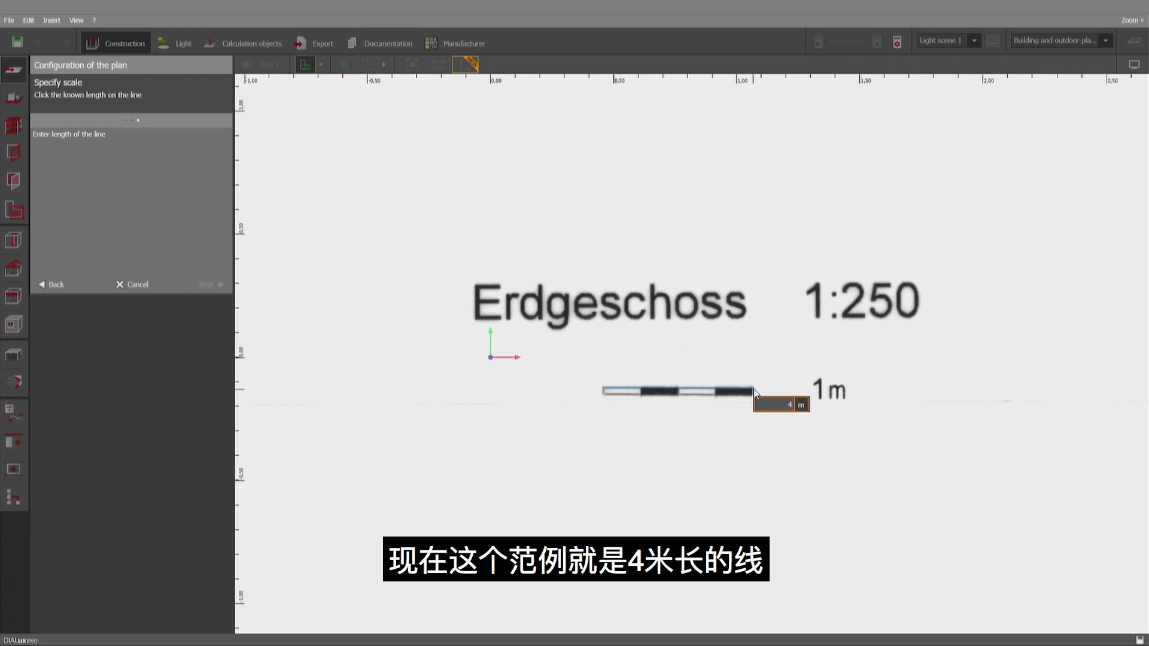
{"action": "key", "text": "Return"}
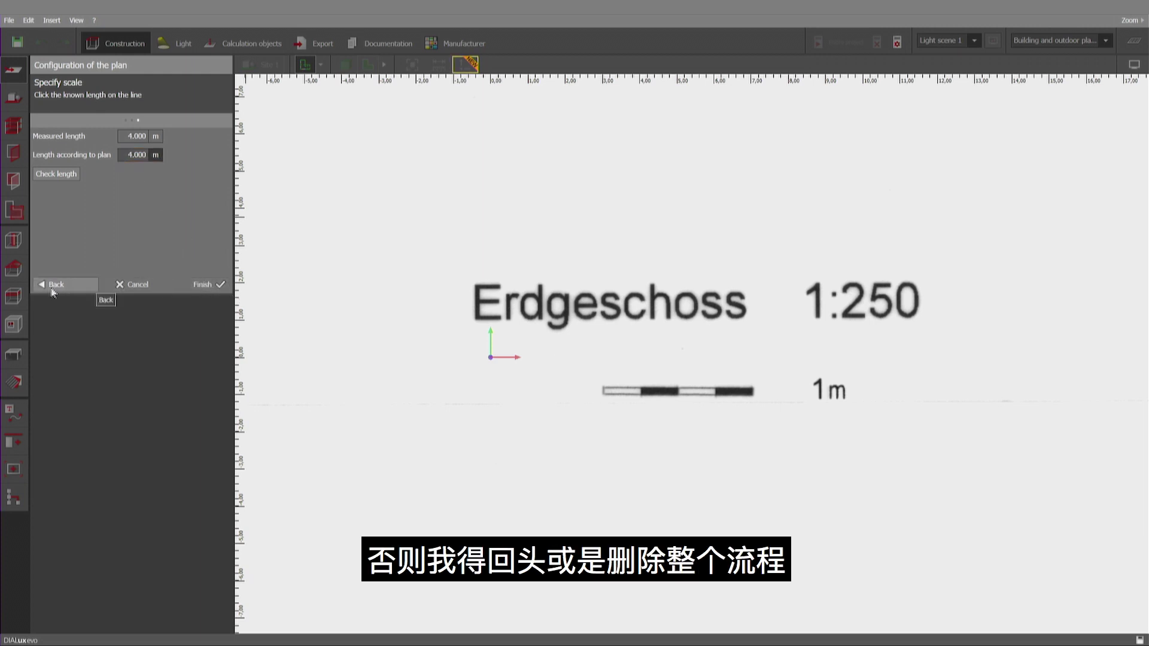
{"action": "left_click", "coordinate": [199, 288]}
{"action": "scroll", "coordinate": [808, 454], "scroll_direction": "down", "scroll_amount": 6}
{"action": "scroll", "coordinate": [808, 452], "scroll_direction": "down", "scroll_amount": 2}
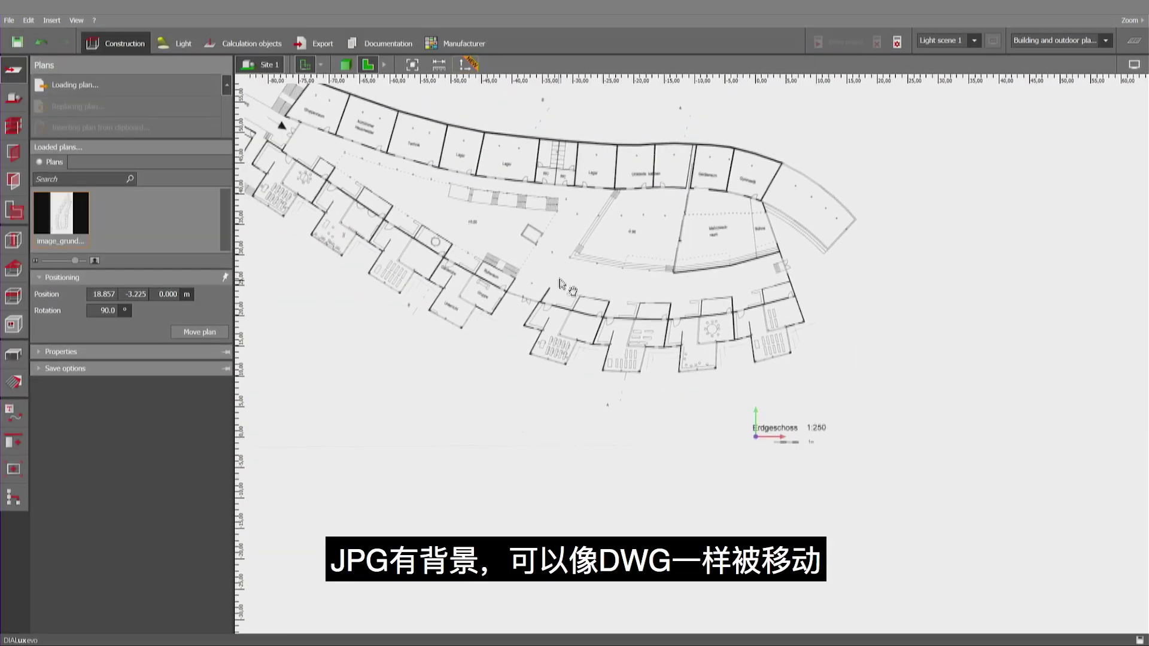
Raise the plan image's transparency to about 20 % and return it to 0 %.
{"action": "middle_click_drag", "start_coordinate": [545, 282], "coordinate": [768, 376]}
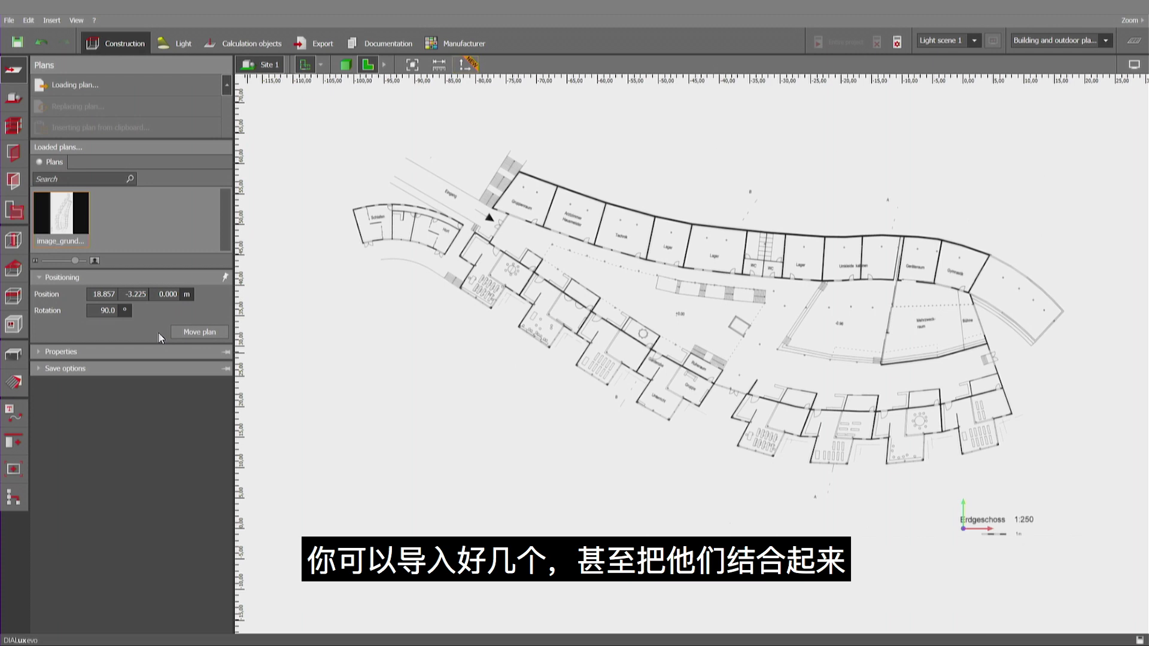
{"action": "left_click", "coordinate": [39, 355]}
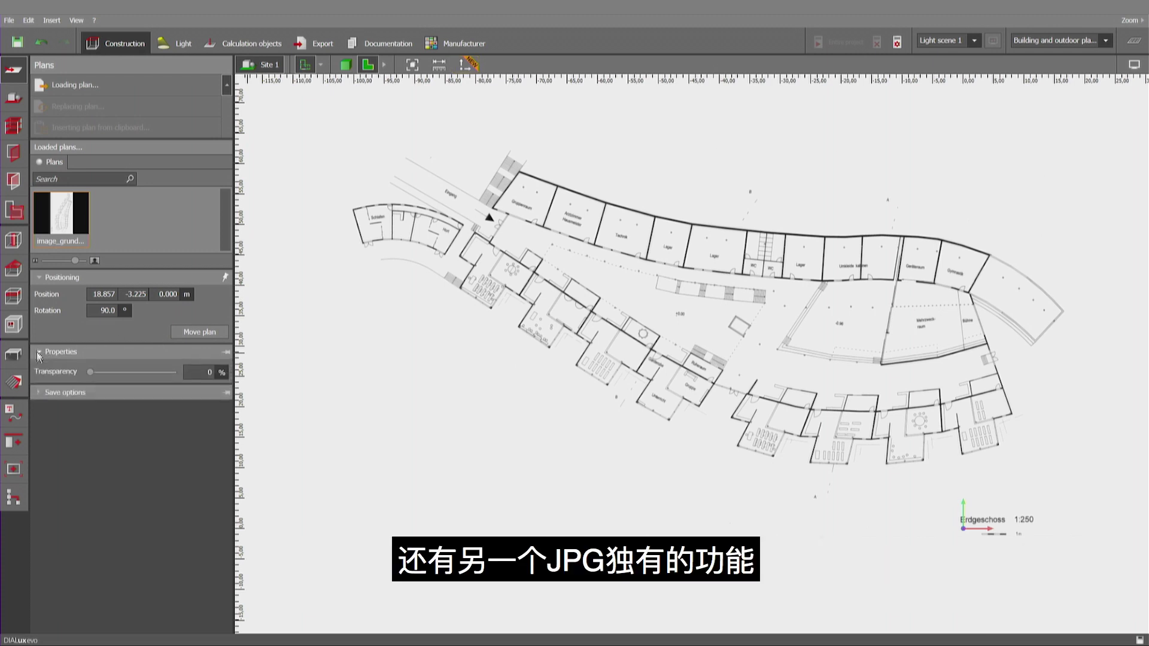
{"action": "mouse_move", "coordinate": [92, 374]}
{"action": "left_mouse_down"}
{"action": "mouse_move", "coordinate": [170, 373]}
{"action": "mouse_move", "coordinate": [112, 372]}
{"action": "left_mouse_up"}
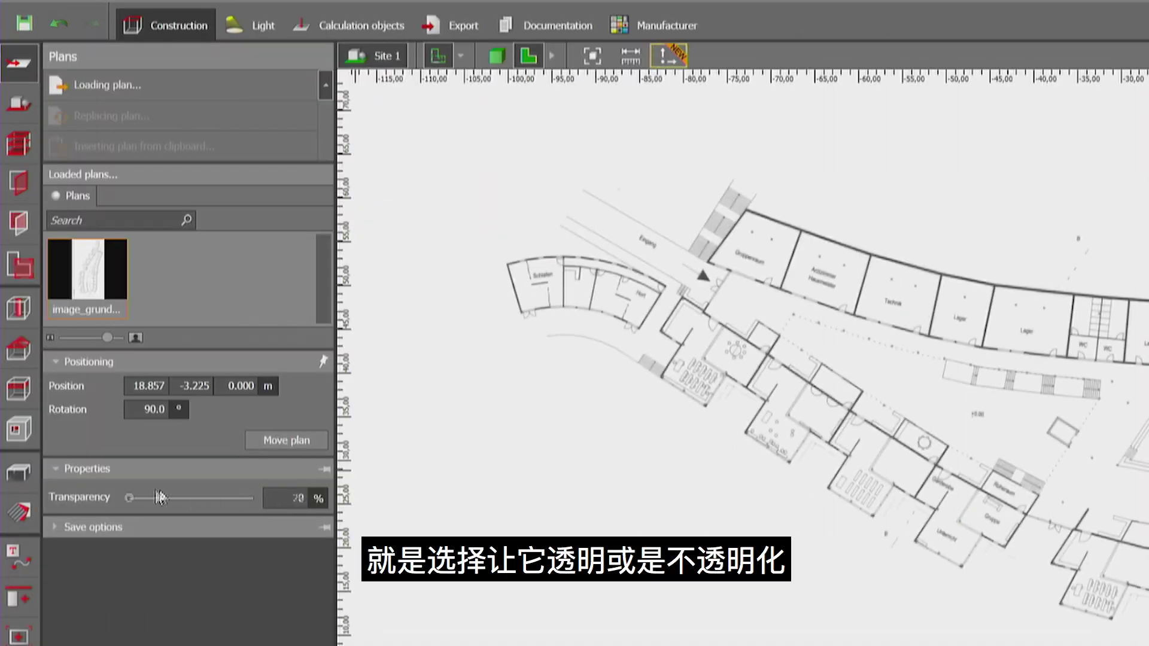
{"action": "left_click_drag", "start_coordinate": [160, 498], "coordinate": [115, 495]}
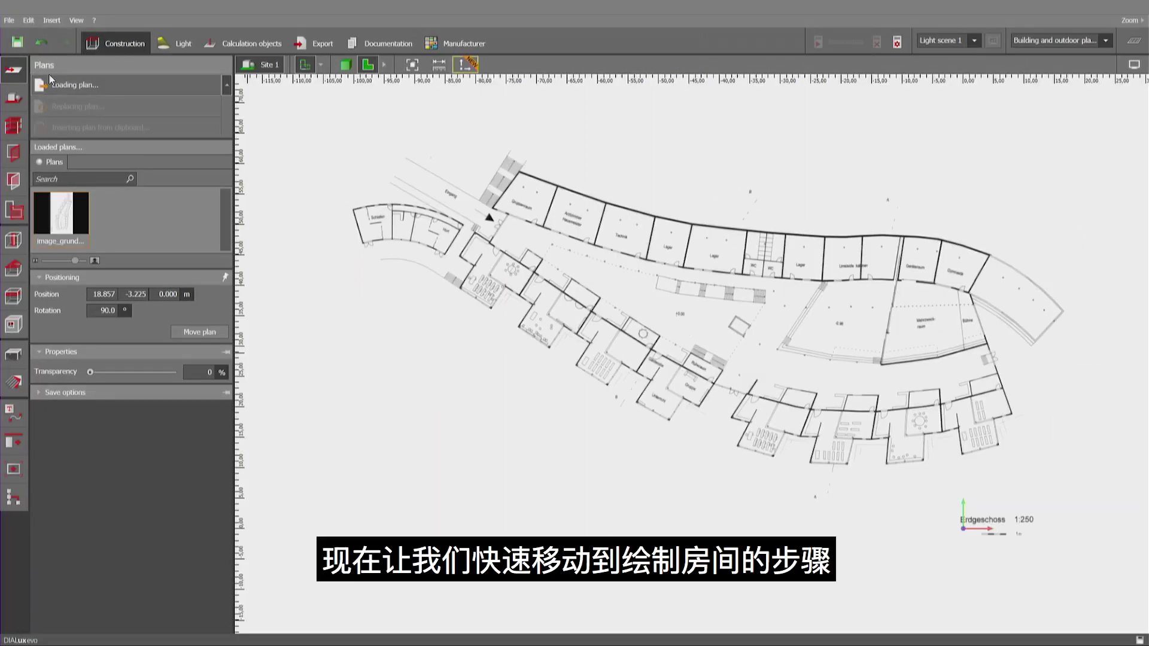
Start a new room directly without drawing a building first, and set its height to 4 m.
{"action": "left_click", "coordinate": [17, 102]}
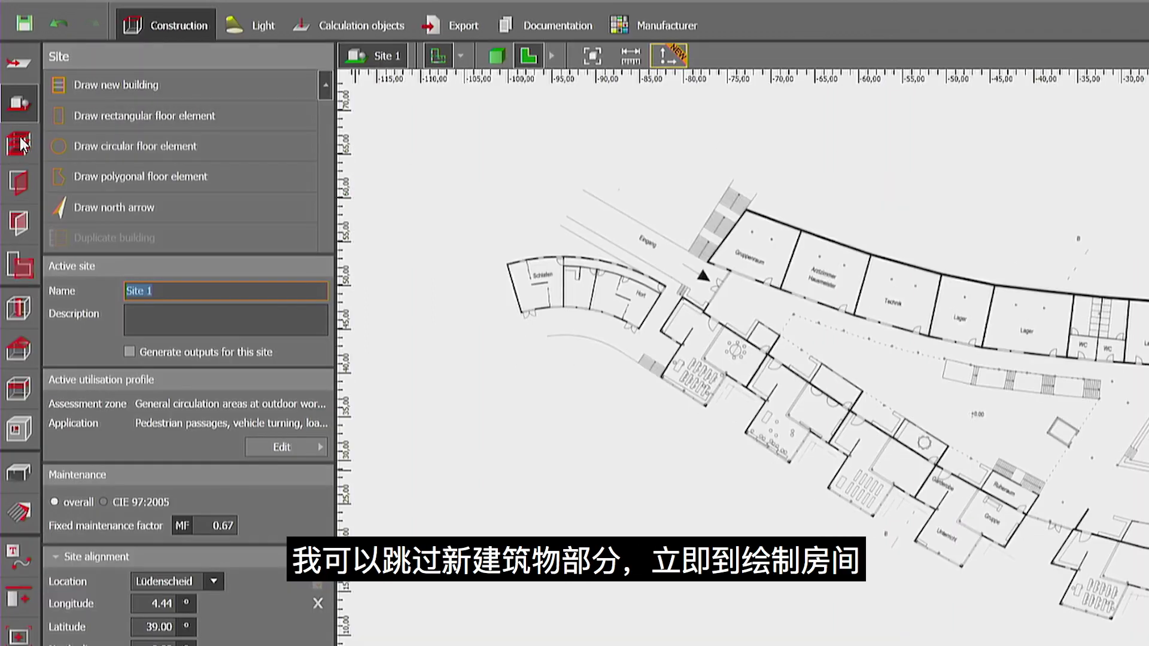
{"action": "left_click", "coordinate": [20, 136]}
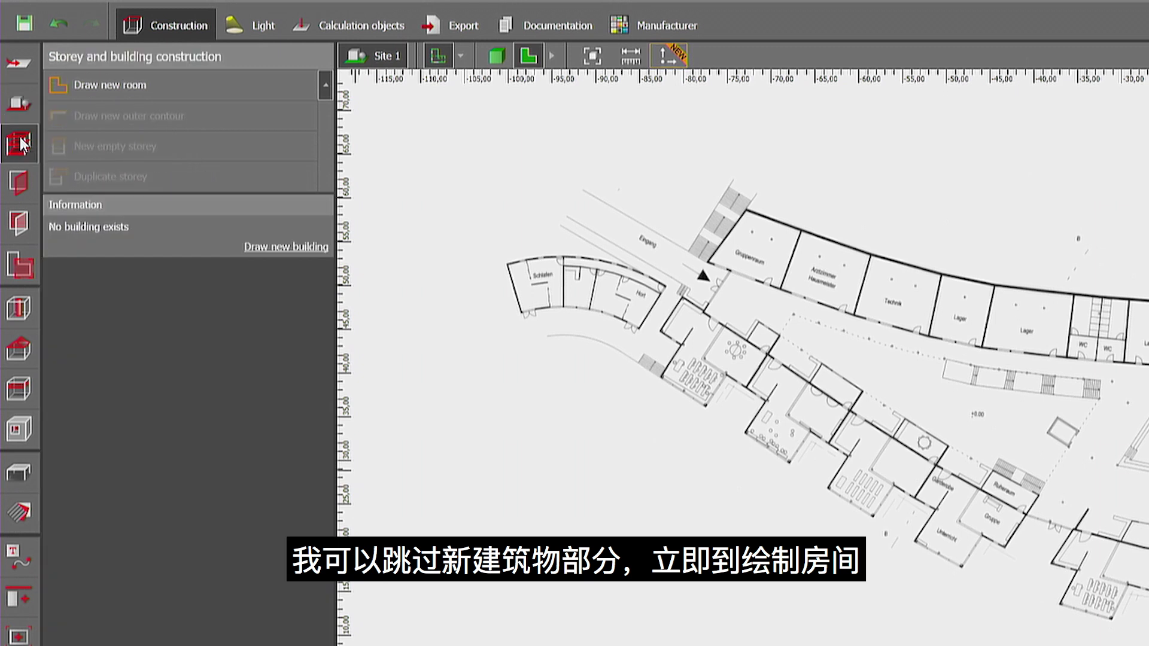
{"action": "left_click", "coordinate": [152, 85]}
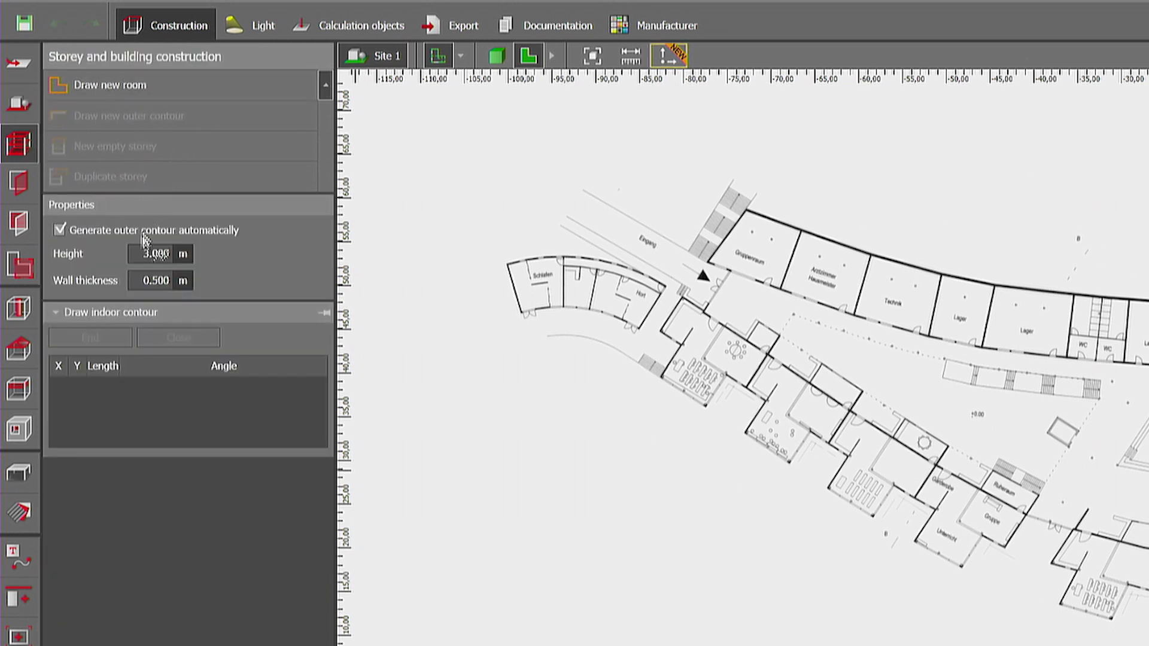
{"action": "double_click", "coordinate": [143, 254]}
{"action": "type", "text": "4"}
{"action": "key", "text": "Return"}
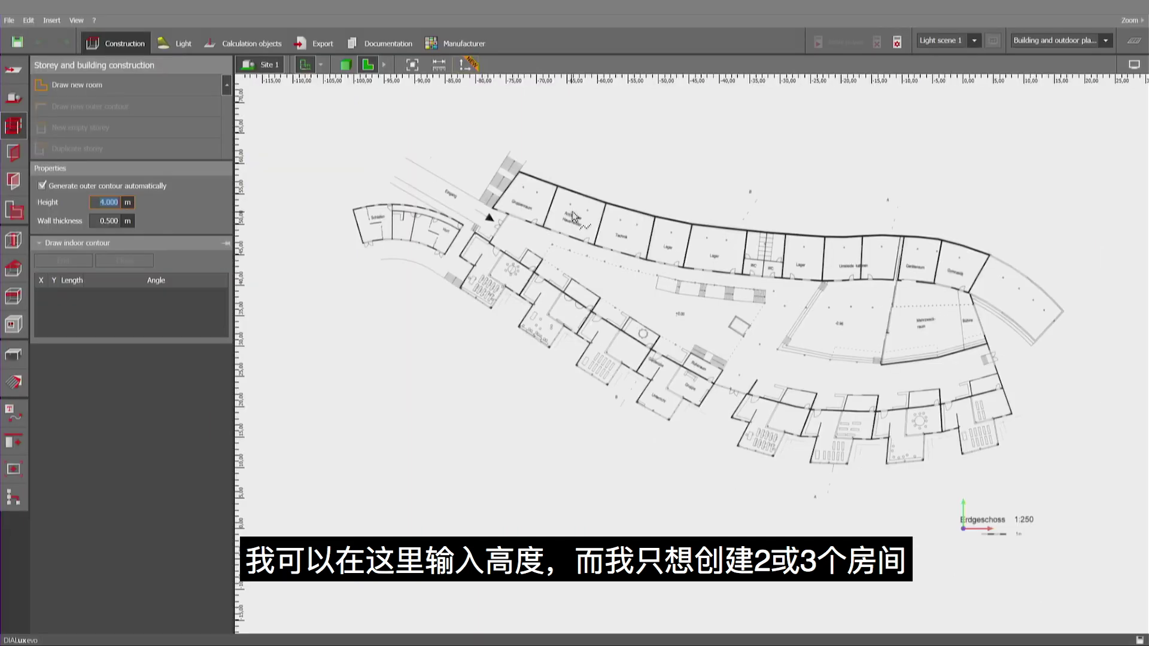
Trace the four corners of the Arztzimmer/Hausmeister room on the plan, close the polygon and check the result in 3D.
{"action": "scroll", "coordinate": [573, 214], "scroll_direction": "up", "scroll_amount": 8}
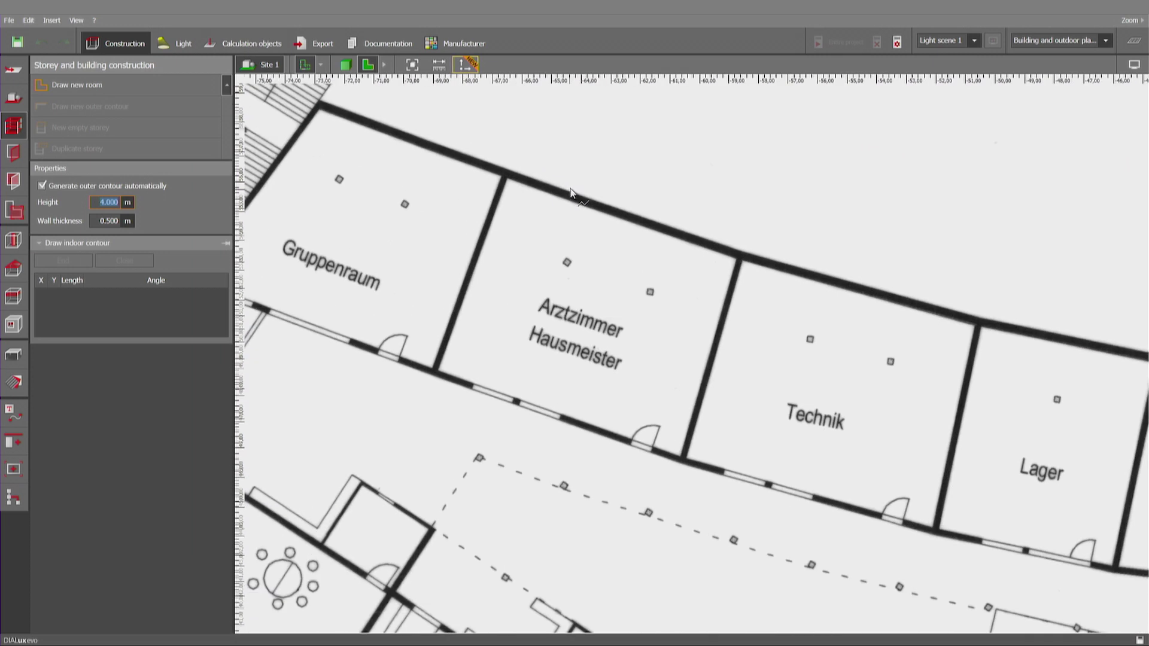
{"action": "left_click", "coordinate": [507, 178]}
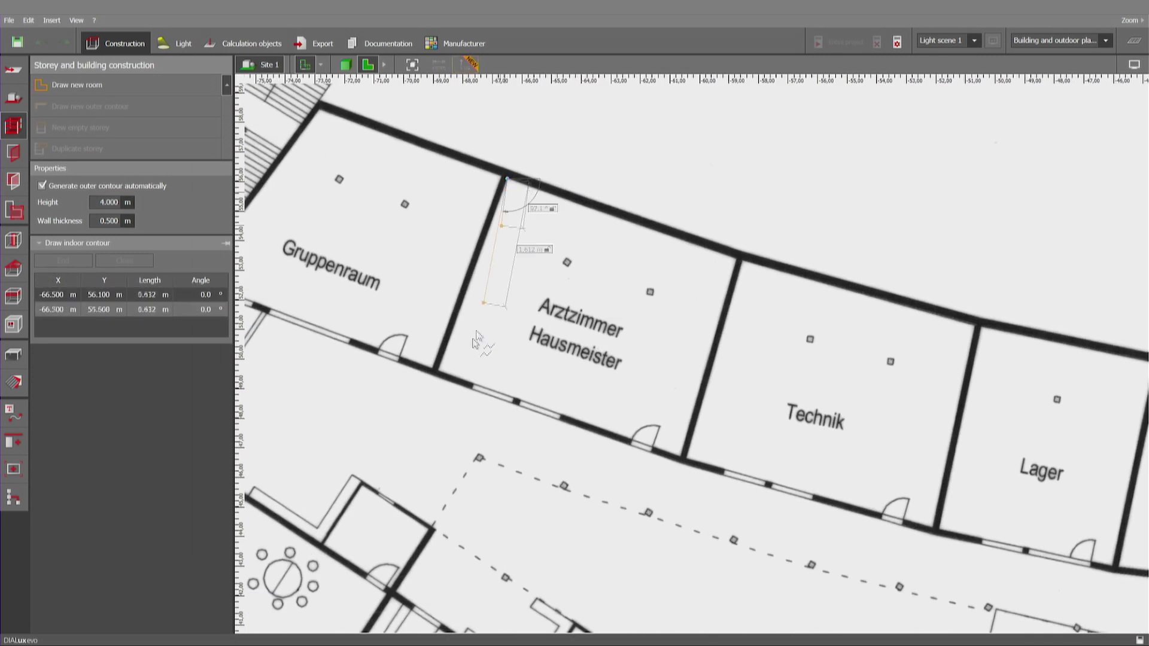
{"action": "left_click", "coordinate": [439, 371]}
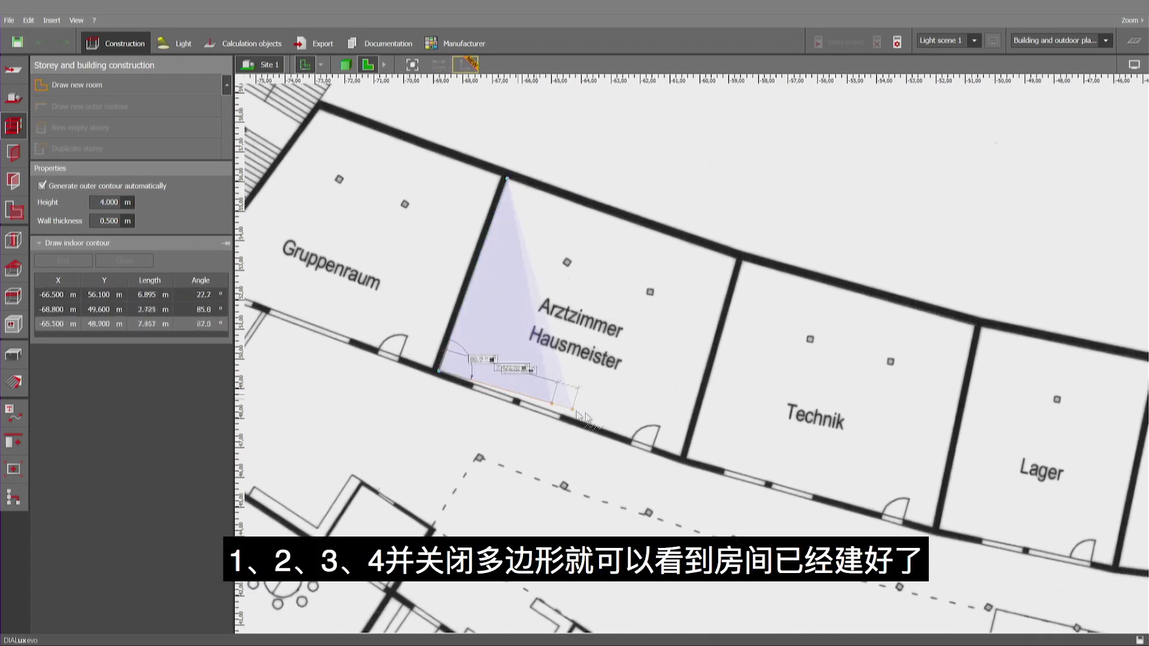
{"action": "left_click", "coordinate": [683, 461]}
{"action": "scroll", "coordinate": [730, 260], "scroll_direction": "up", "scroll_amount": 1}
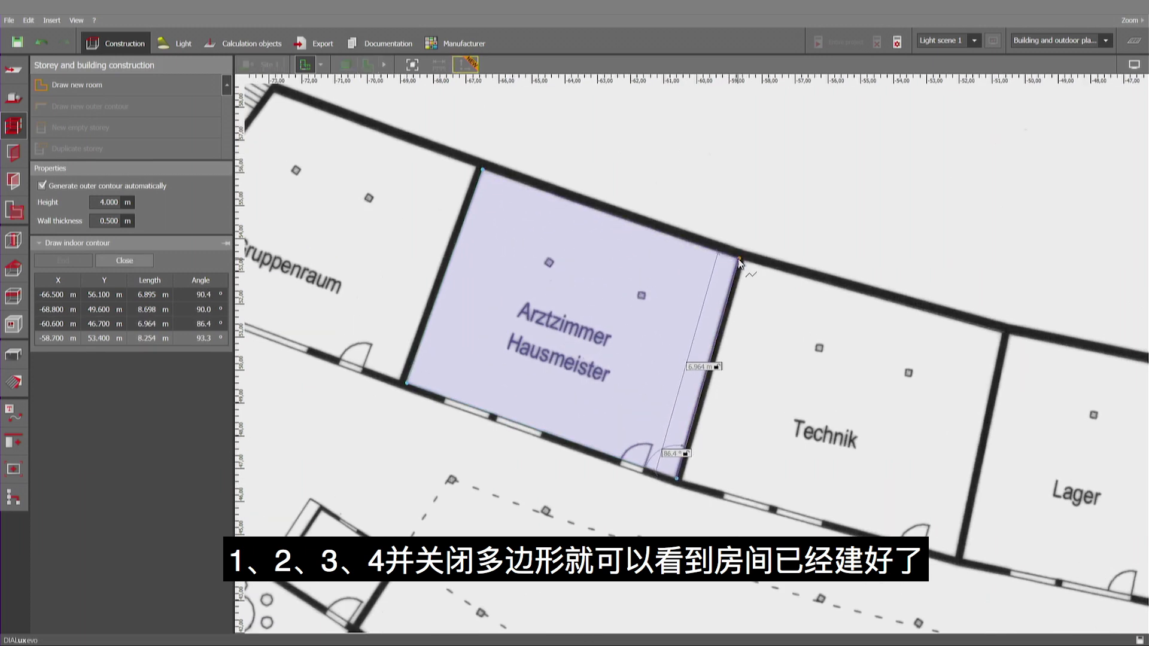
{"action": "left_click", "coordinate": [739, 257]}
{"action": "right_click", "coordinate": [740, 259]}
{"action": "left_click", "coordinate": [762, 269]}
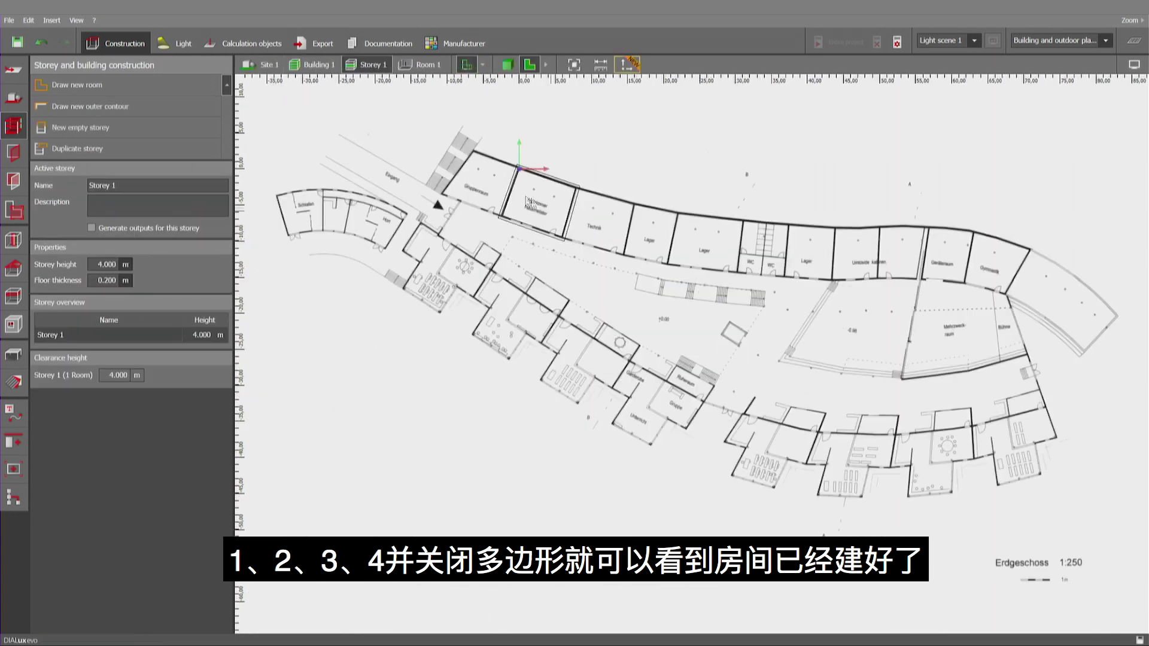
{"action": "left_click", "coordinate": [508, 65]}
{"action": "middle_click_drag", "start_coordinate": [535, 375], "coordinate": [518, 239]}
{"action": "left_click", "coordinate": [529, 66]}
Trace the adjoining Technik room as a second closed room and inspect both rooms in 3D.
{"action": "scroll", "coordinate": [597, 193], "scroll_direction": "up", "scroll_amount": 6}
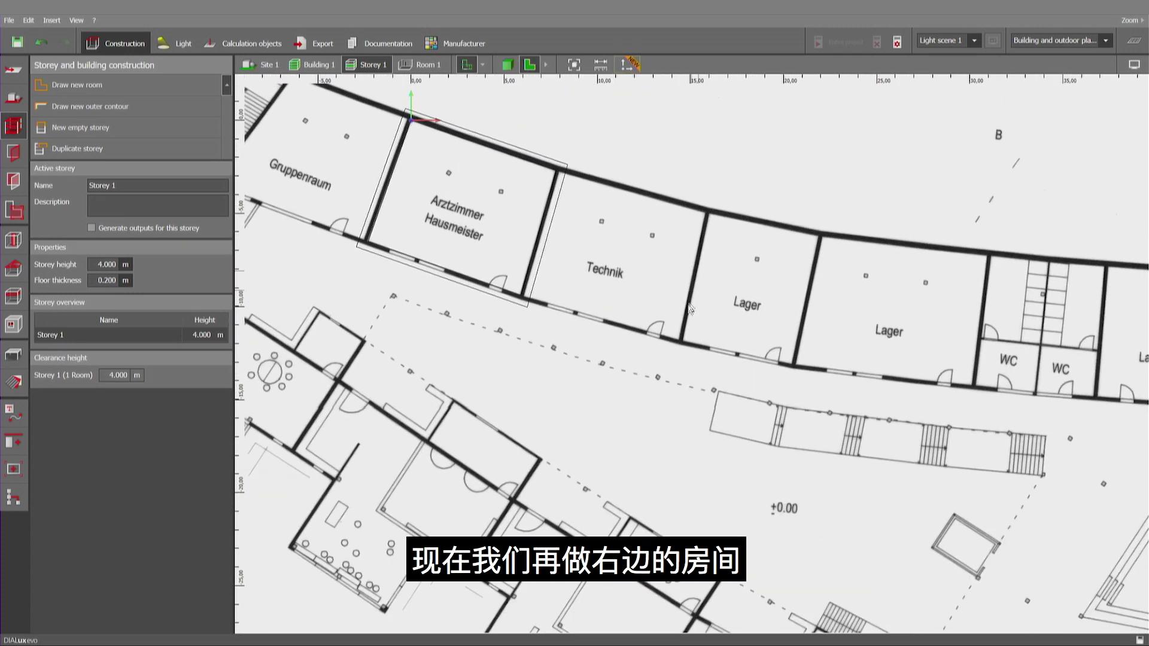
{"action": "left_click", "coordinate": [90, 85]}
{"action": "left_click", "coordinate": [704, 213]}
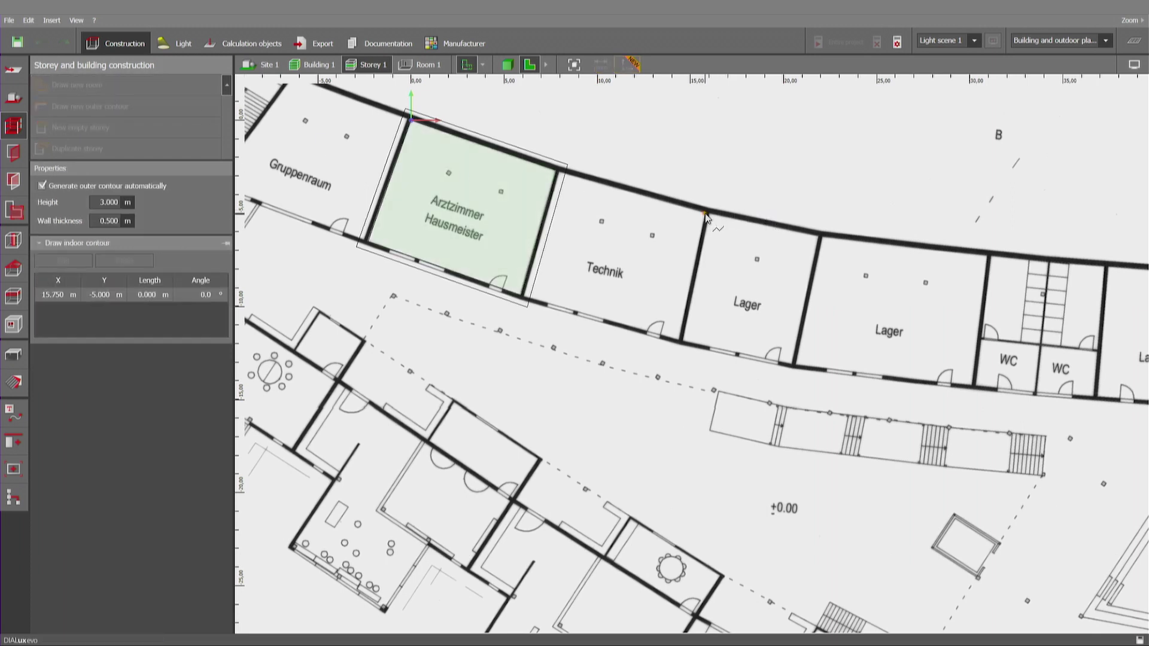
{"action": "left_click", "coordinate": [678, 340]}
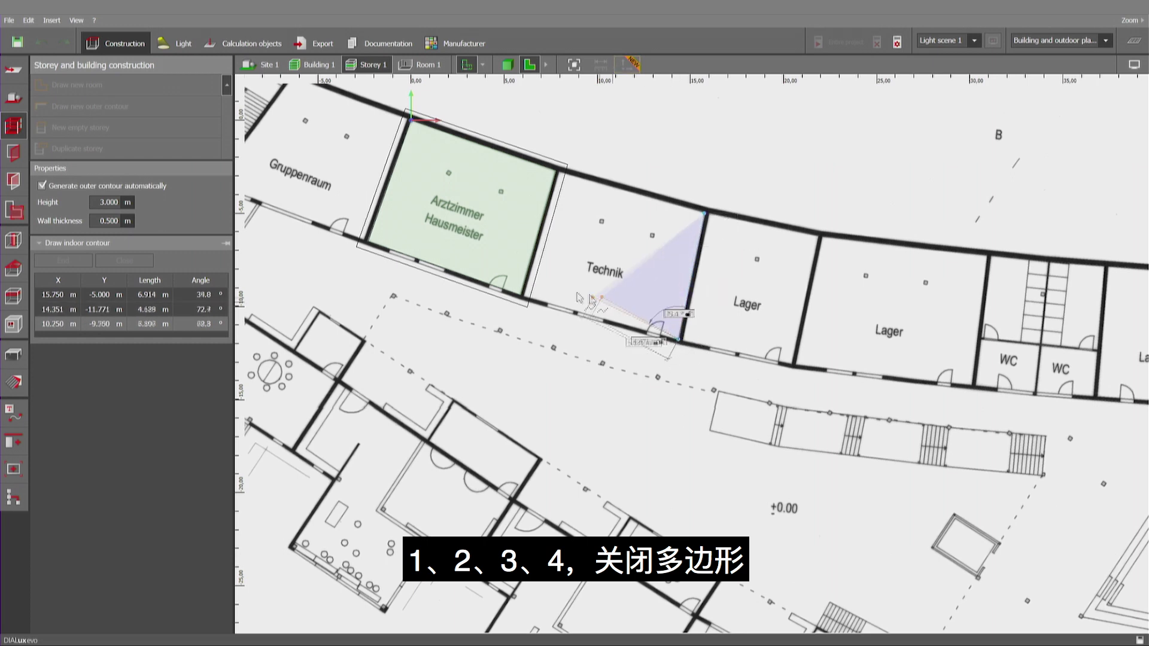
{"action": "left_click", "coordinate": [523, 296]}
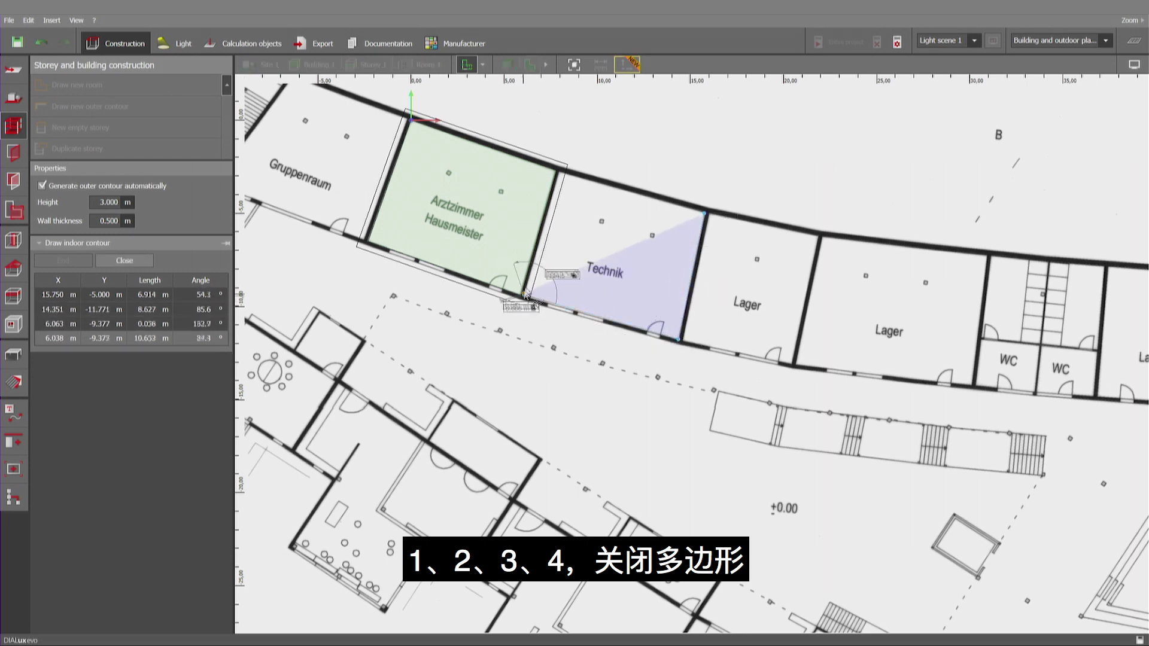
{"action": "left_click", "coordinate": [559, 173]}
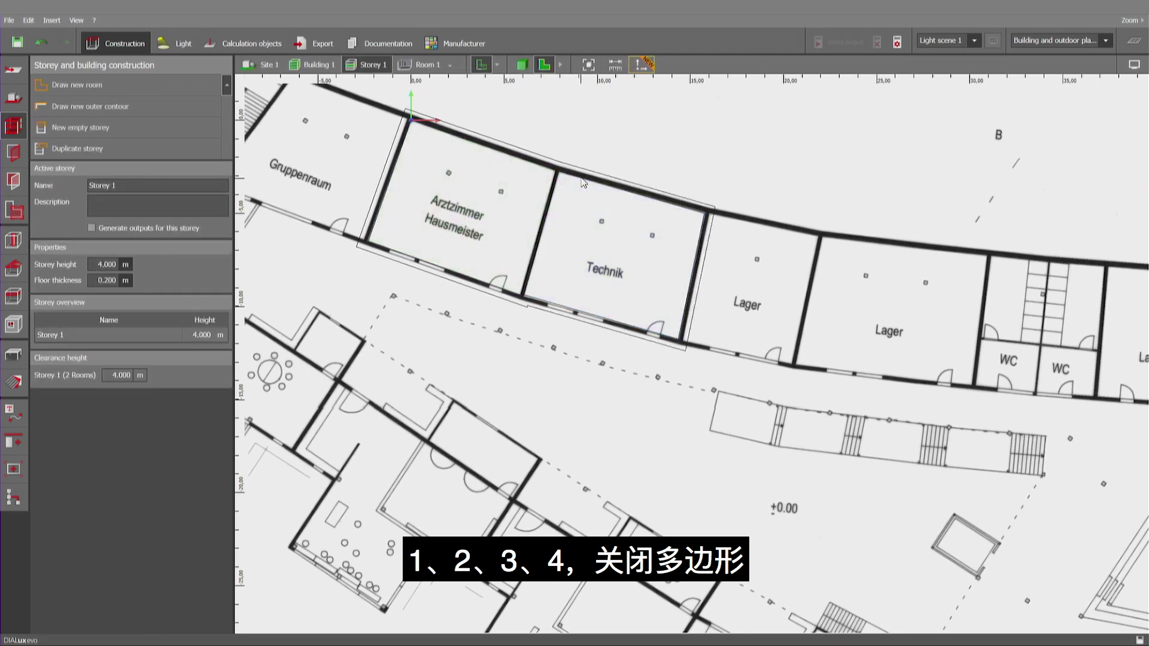
{"action": "left_click", "coordinate": [522, 65]}
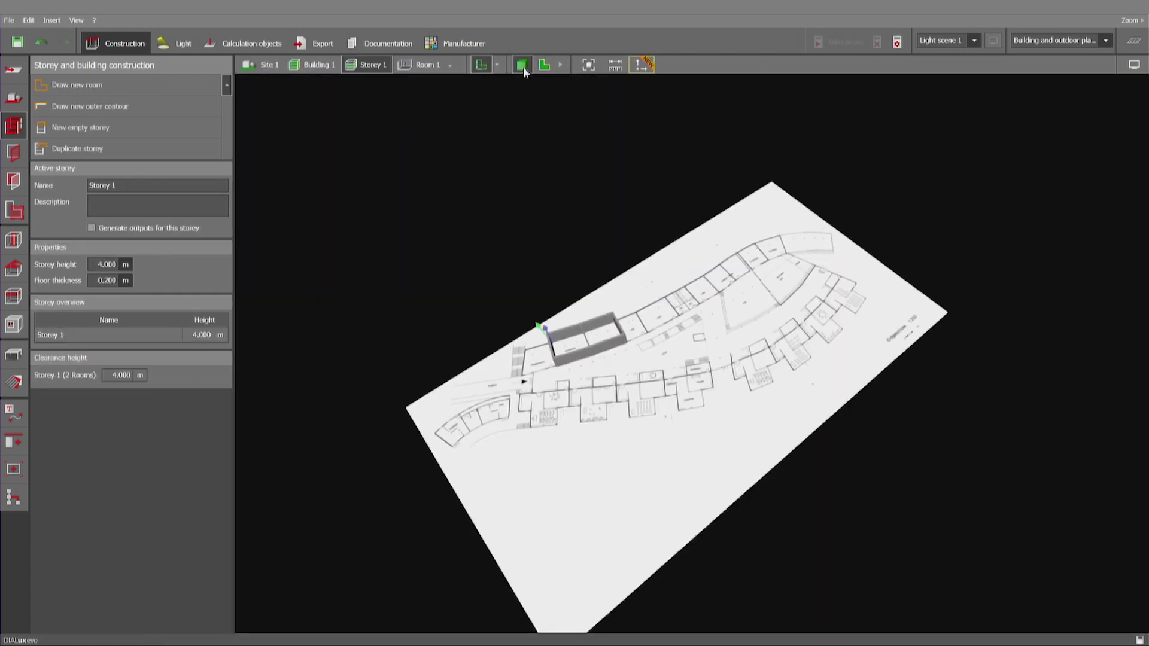
{"action": "scroll", "coordinate": [583, 347], "scroll_direction": "up", "scroll_amount": 5}
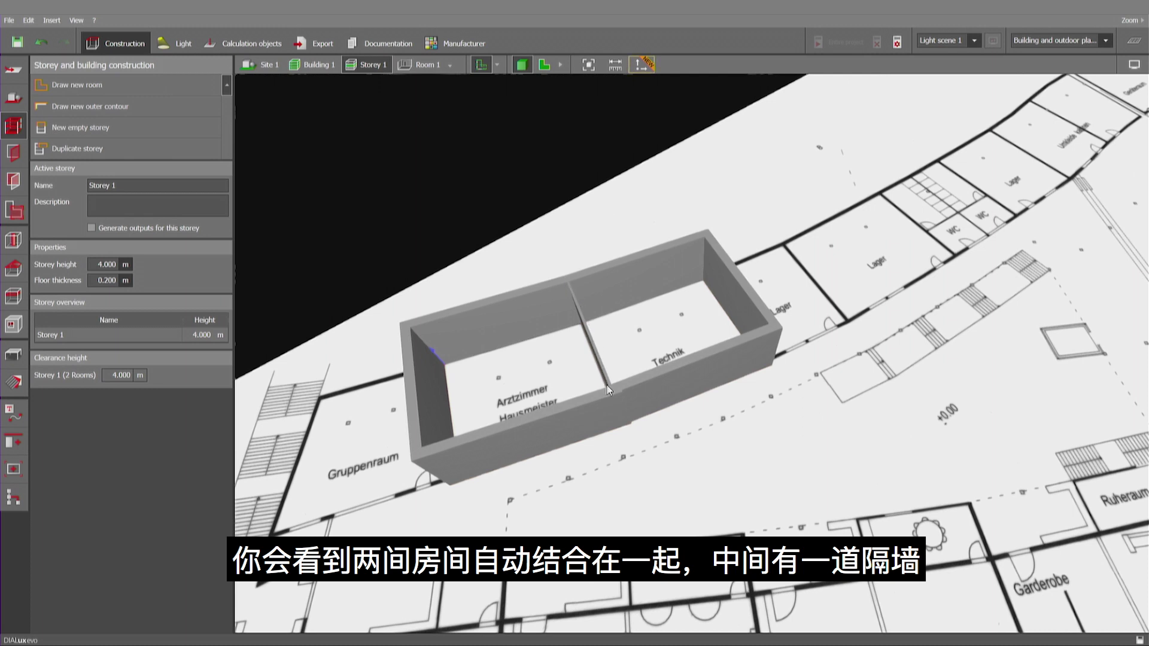
{"action": "left_click", "coordinate": [545, 65]}
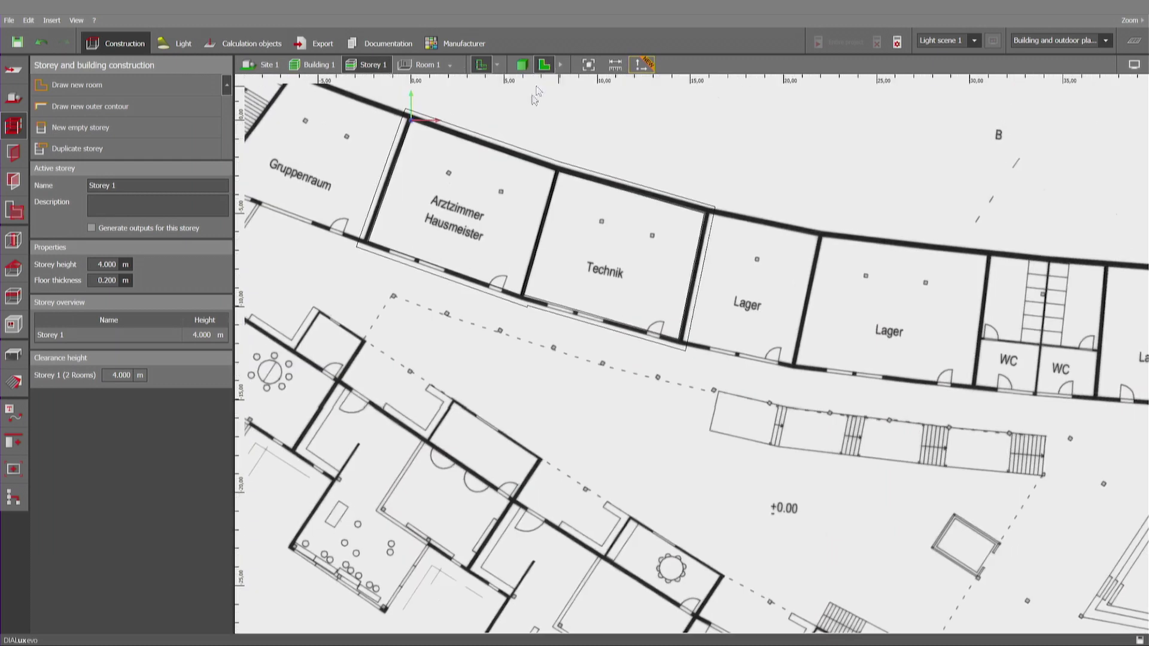
Draw a third, detached room by tracing the Lager between the WCs and the Umkleidekabinen and closing its polygon.
{"action": "left_click", "coordinate": [76, 88]}
{"action": "scroll", "coordinate": [718, 276], "scroll_direction": "down", "scroll_amount": 4}
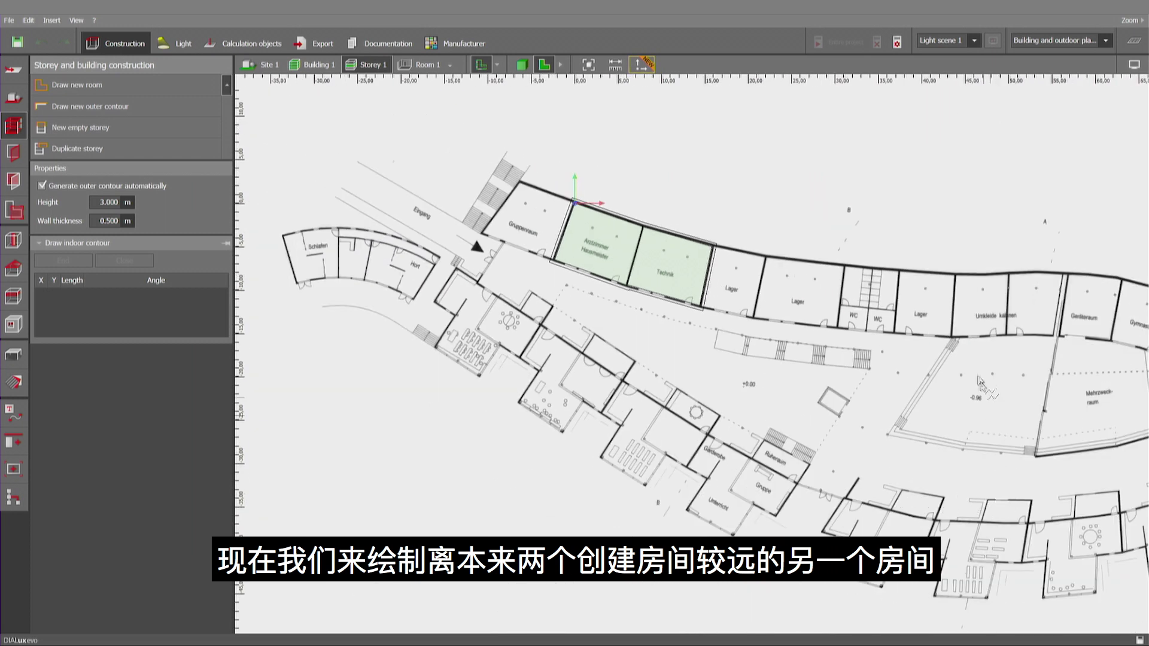
{"action": "scroll", "coordinate": [805, 263], "scroll_direction": "up", "scroll_amount": 3}
{"action": "scroll", "coordinate": [1102, 297], "scroll_direction": "up", "scroll_amount": 7}
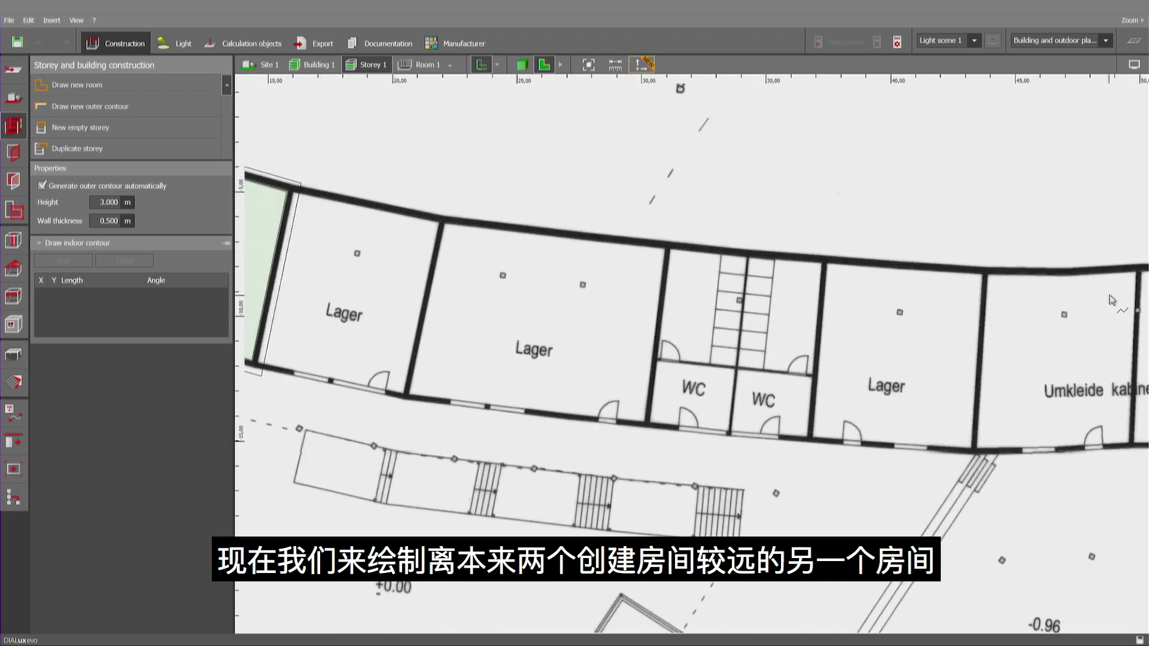
{"action": "left_click", "coordinate": [723, 252]}
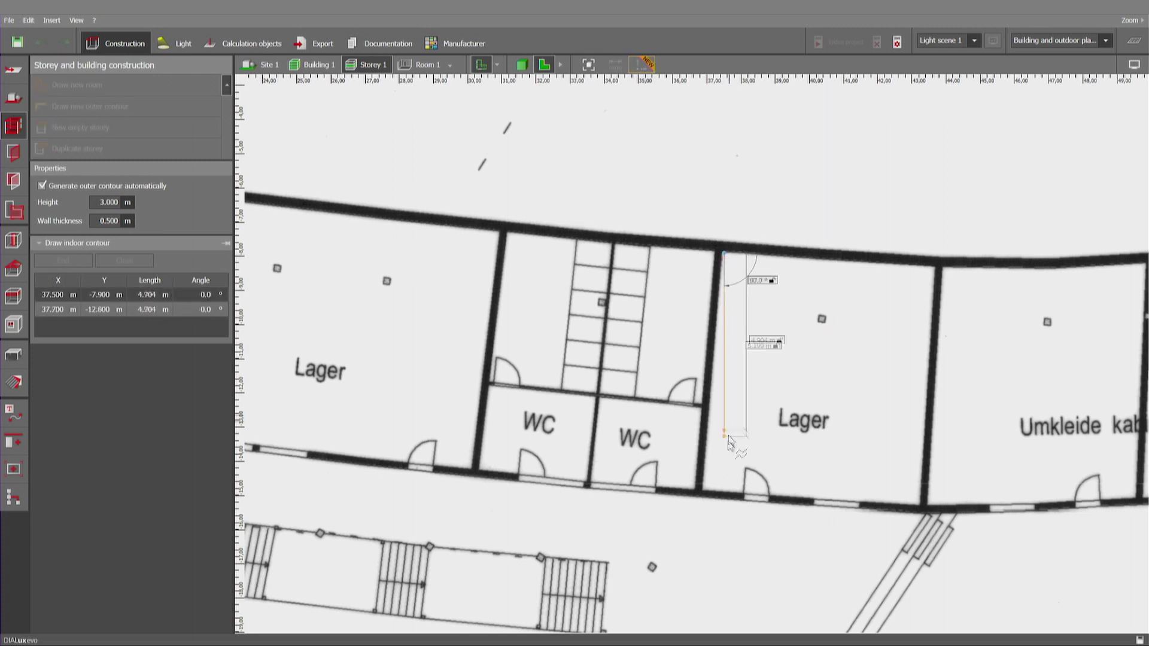
{"action": "left_click", "coordinate": [704, 492]}
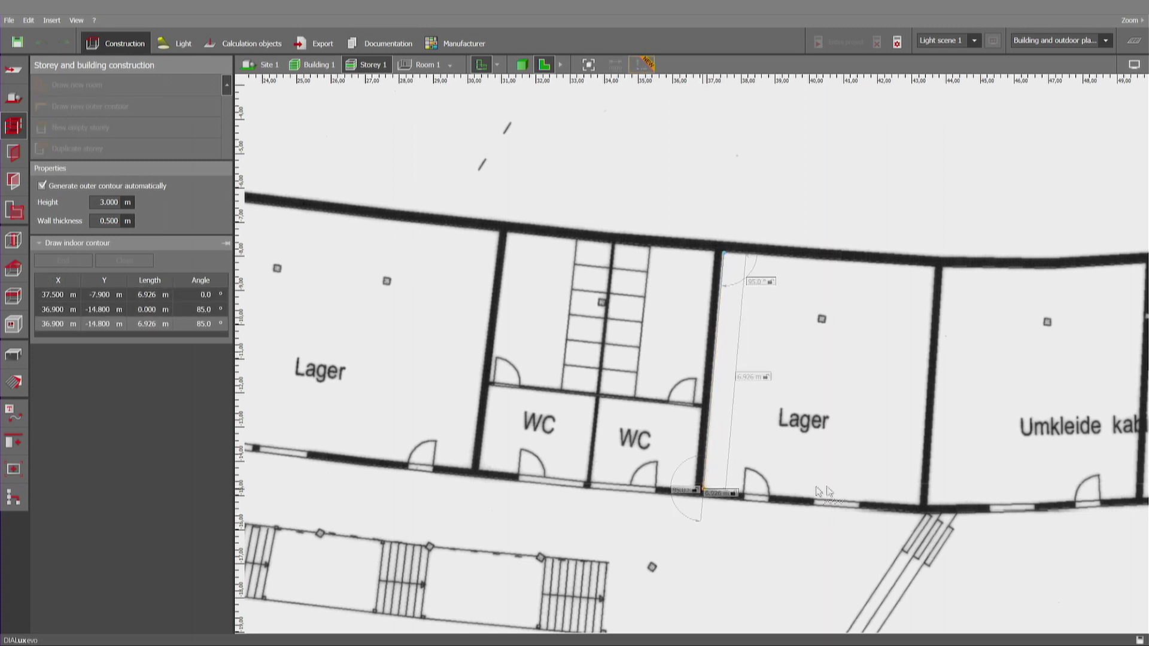
{"action": "left_click", "coordinate": [921, 499]}
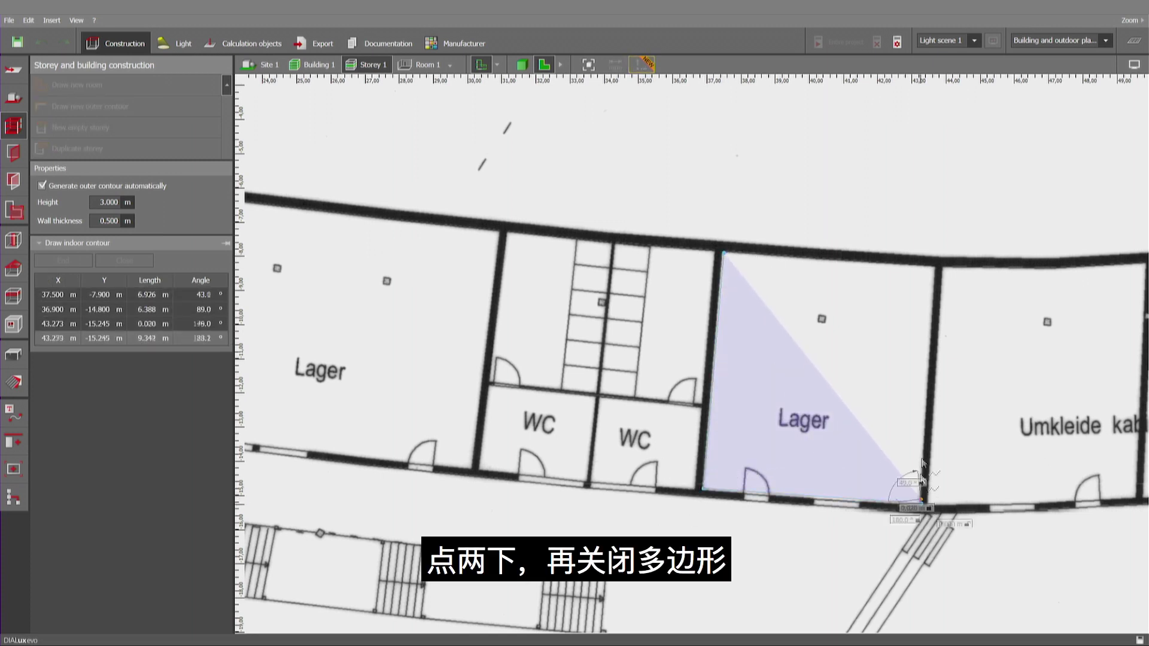
{"action": "double_click", "coordinate": [936, 259]}
{"action": "left_click", "coordinate": [962, 279]}
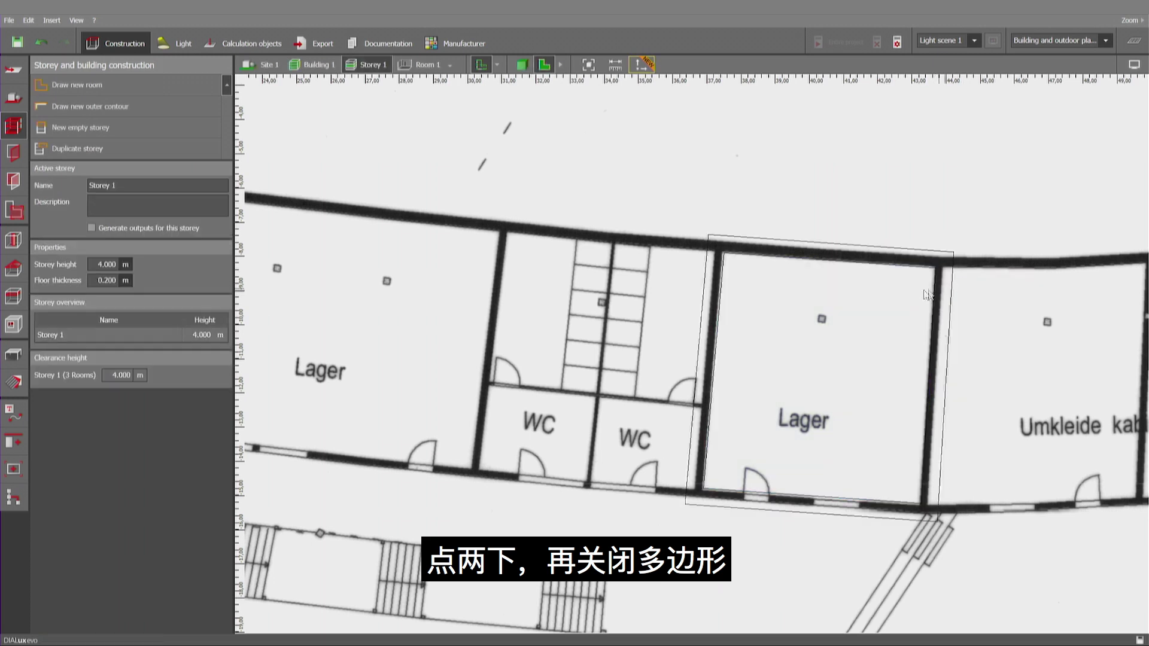
Examine all rooms of the storey in 3D, view Room 2 on its own and return to Storey 1.
{"action": "scroll", "coordinate": [924, 284], "scroll_direction": "down", "scroll_amount": 2}
{"action": "left_click", "coordinate": [522, 66]}
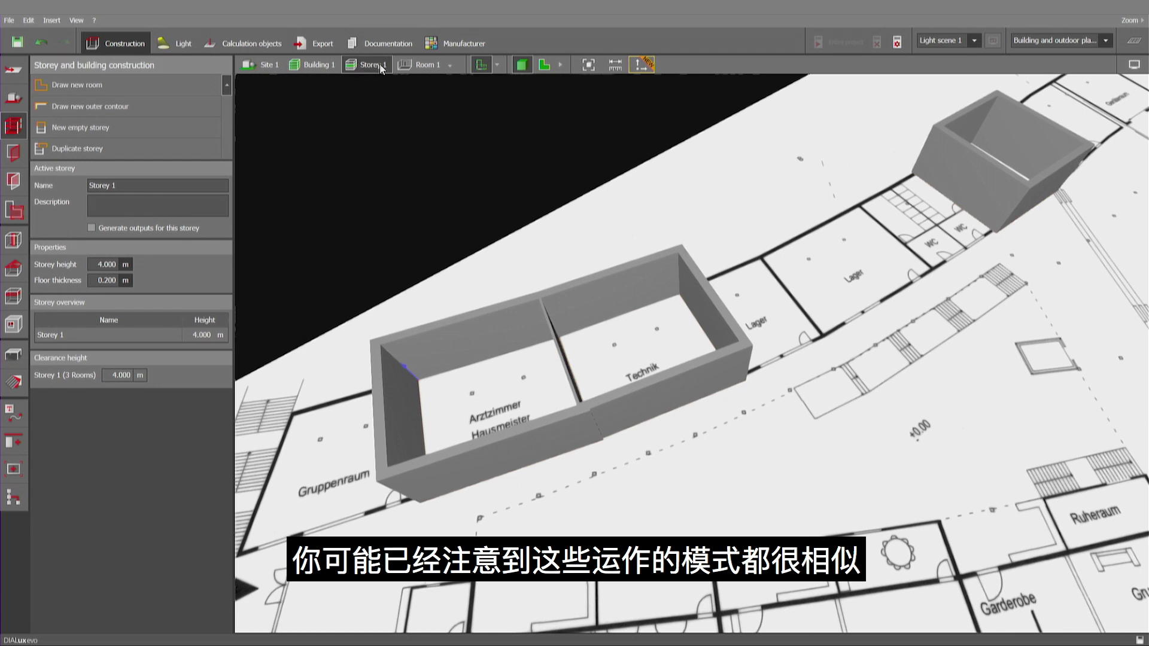
{"action": "left_click", "coordinate": [450, 65]}
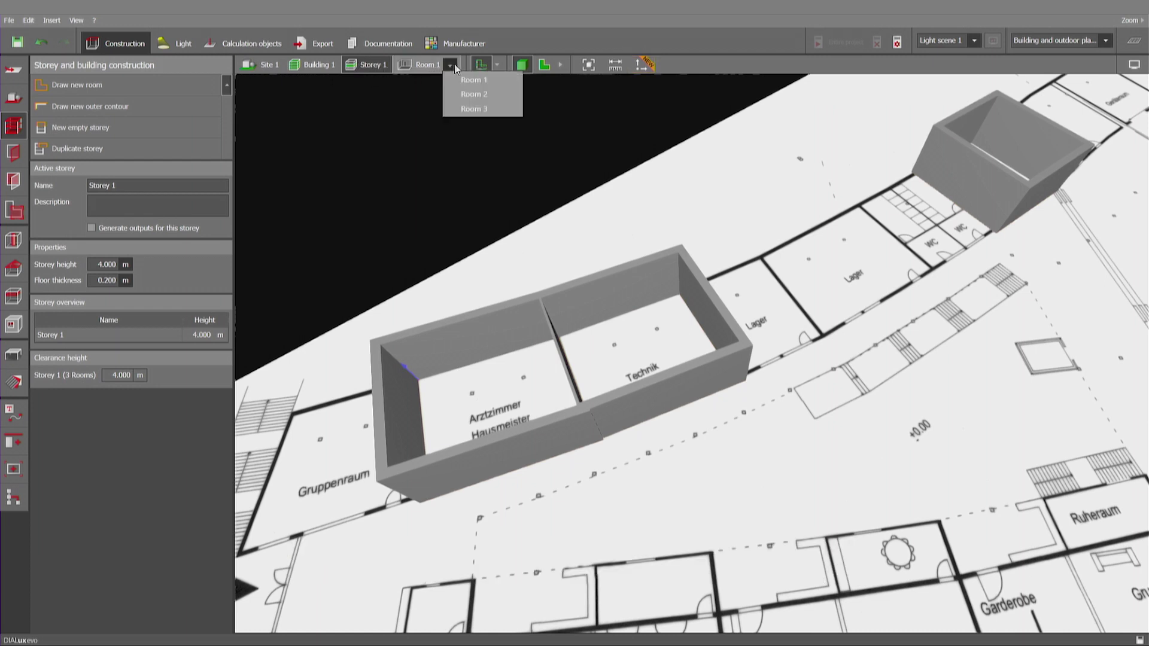
{"action": "left_click", "coordinate": [483, 95]}
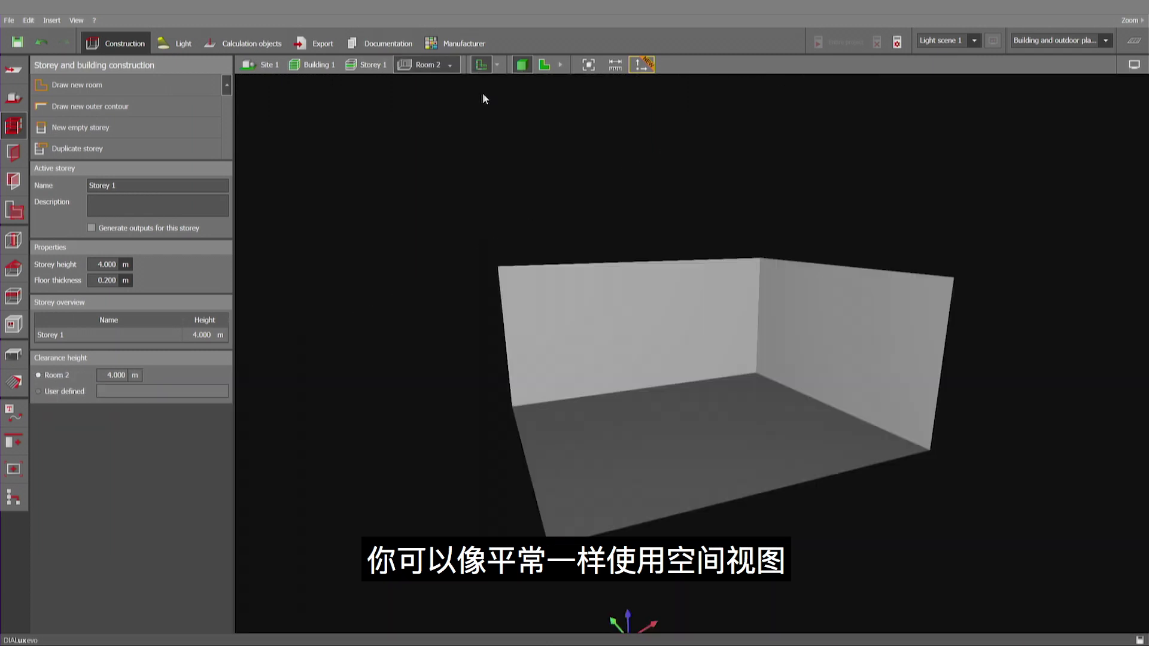
{"action": "left_click", "coordinate": [364, 65]}
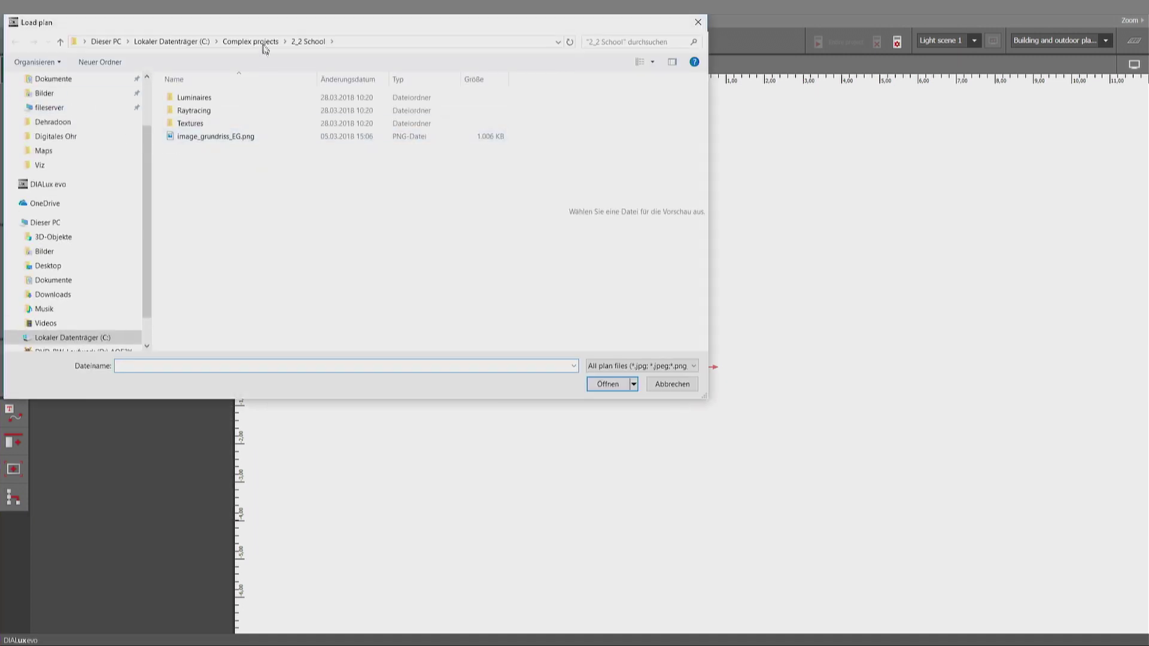
Load the plan image_Chicago Parking_Maps.jpg from the 2_1 Chicago parking folder under Complex projects.
{"action": "left_click", "coordinate": [258, 42]}
{"action": "double_click", "coordinate": [219, 229]}
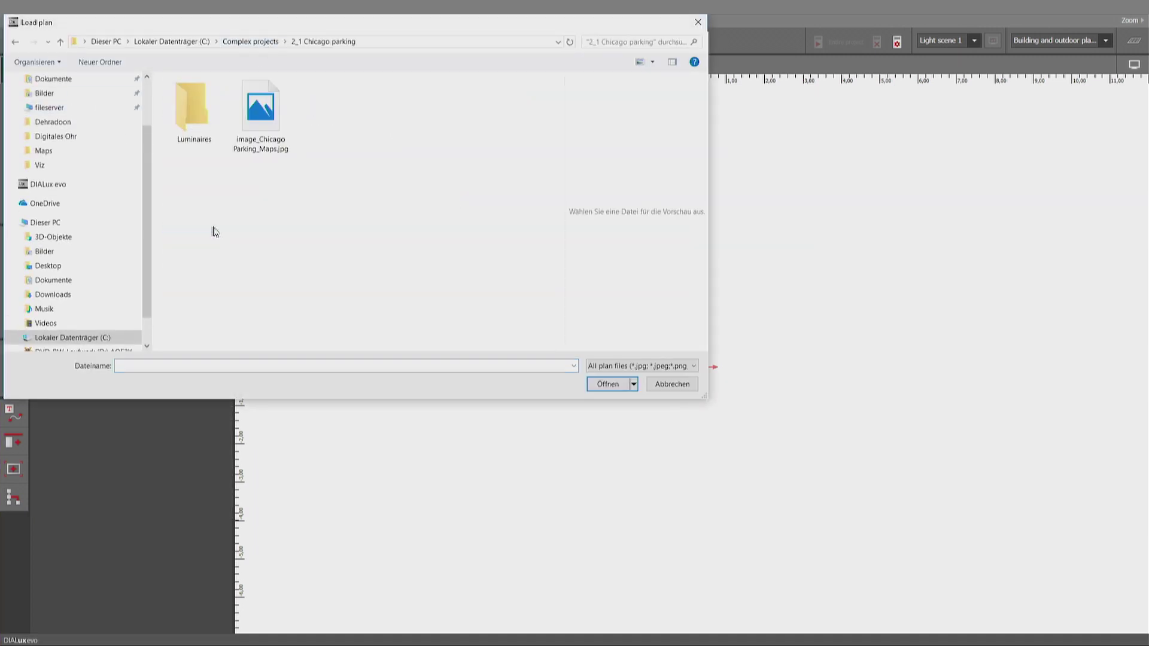
{"action": "double_click", "coordinate": [261, 112]}
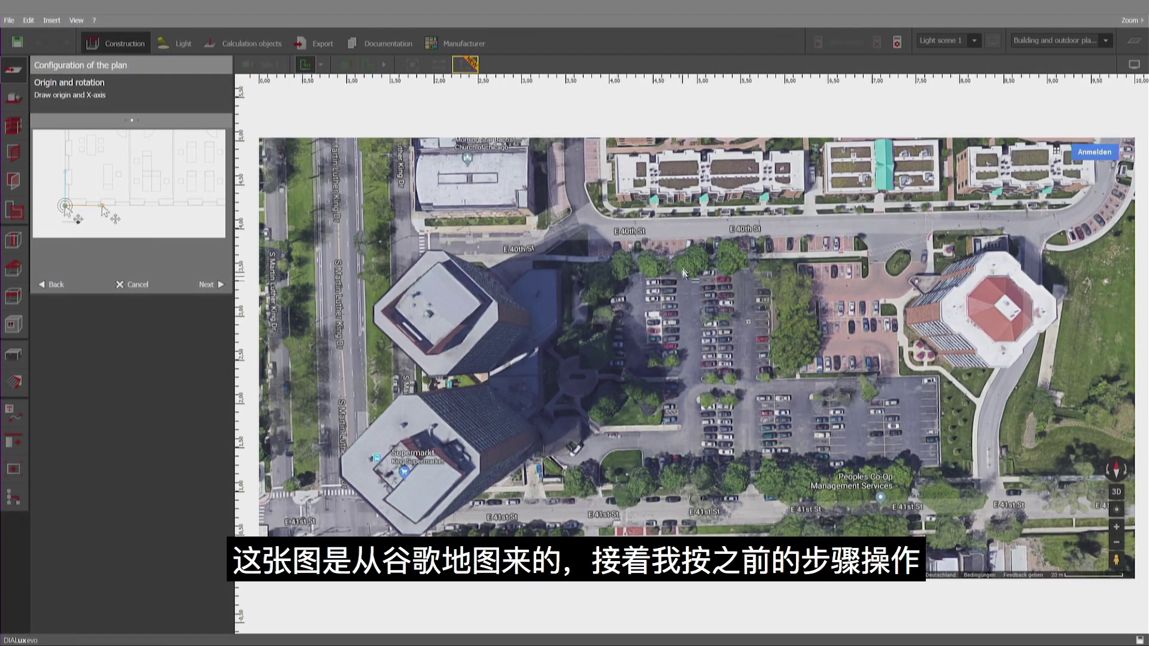
Set the plan's origin at the south kerb of E 40th St near its western junction, with the X-axis running east along the street.
{"action": "scroll", "coordinate": [820, 233], "scroll_direction": "up", "scroll_amount": 3}
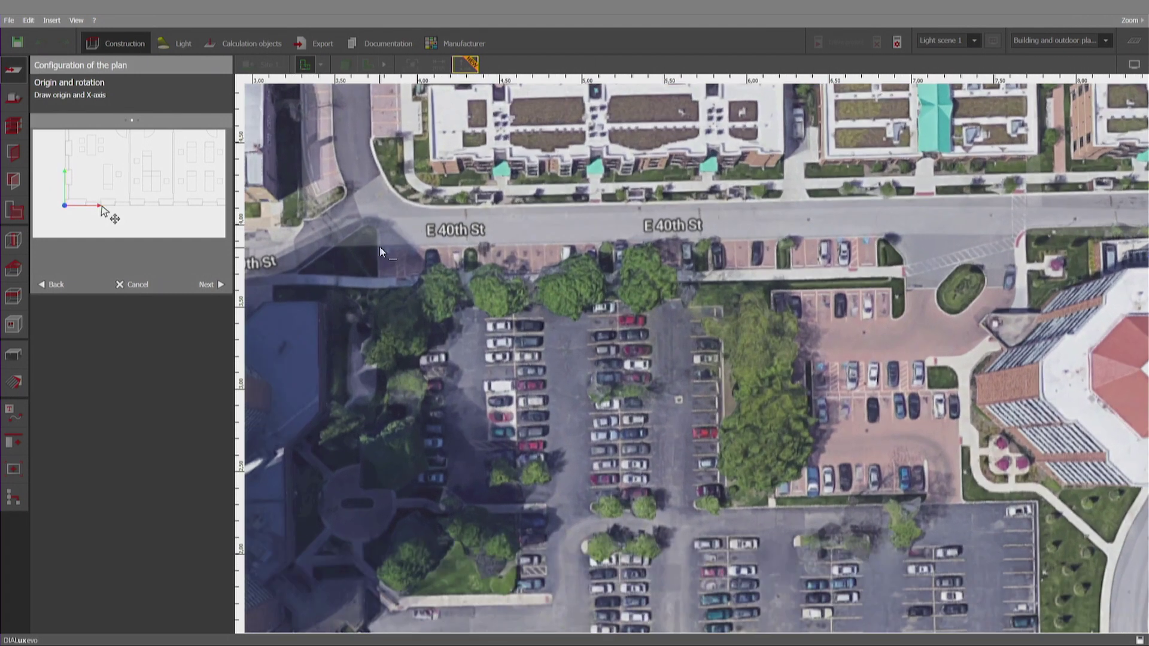
{"action": "left_click", "coordinate": [380, 246]}
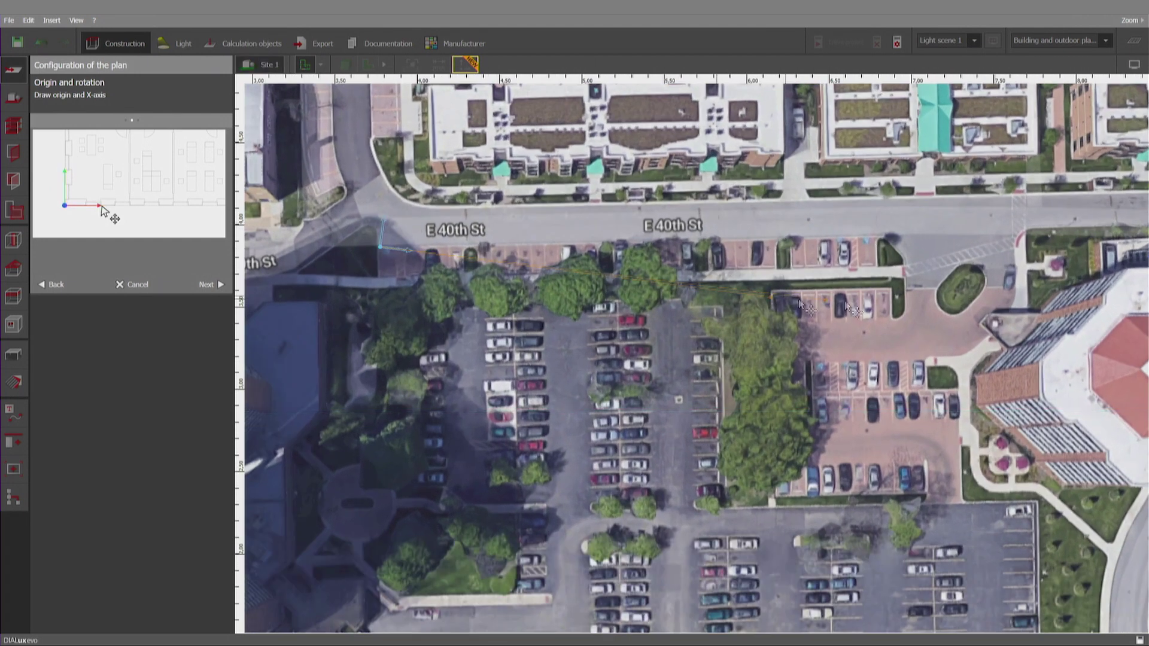
{"action": "left_click", "coordinate": [883, 237]}
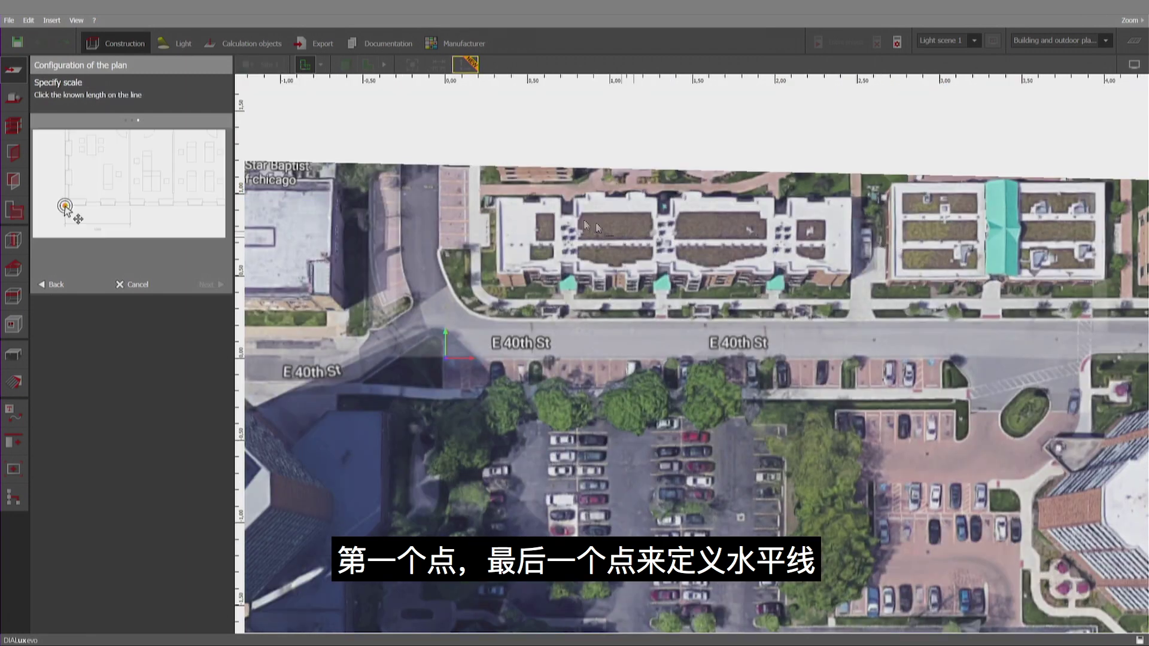
Scale the plan by tracing the map's 20 m scale bar, entering a length of 20 m, and finish the plan configuration.
{"action": "scroll", "coordinate": [326, 159], "scroll_direction": "down", "scroll_amount": 3}
{"action": "scroll", "coordinate": [350, 161], "scroll_direction": "down", "scroll_amount": 1}
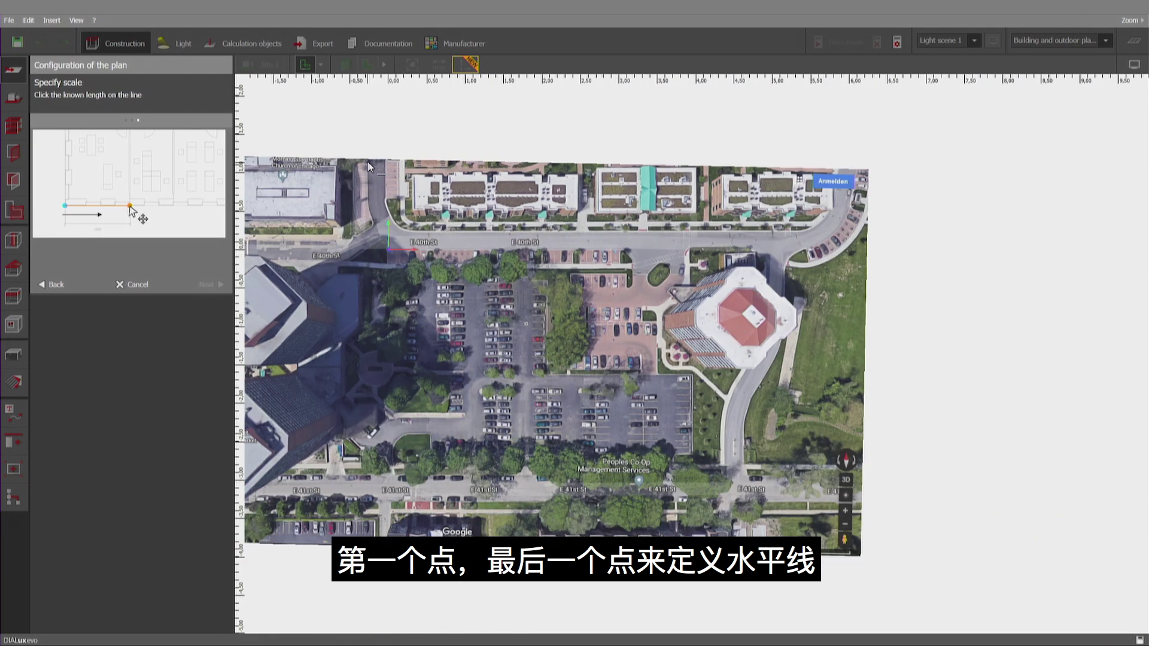
{"action": "scroll", "coordinate": [855, 561], "scroll_direction": "up", "scroll_amount": 4}
{"action": "scroll", "coordinate": [854, 556], "scroll_direction": "up", "scroll_amount": 2}
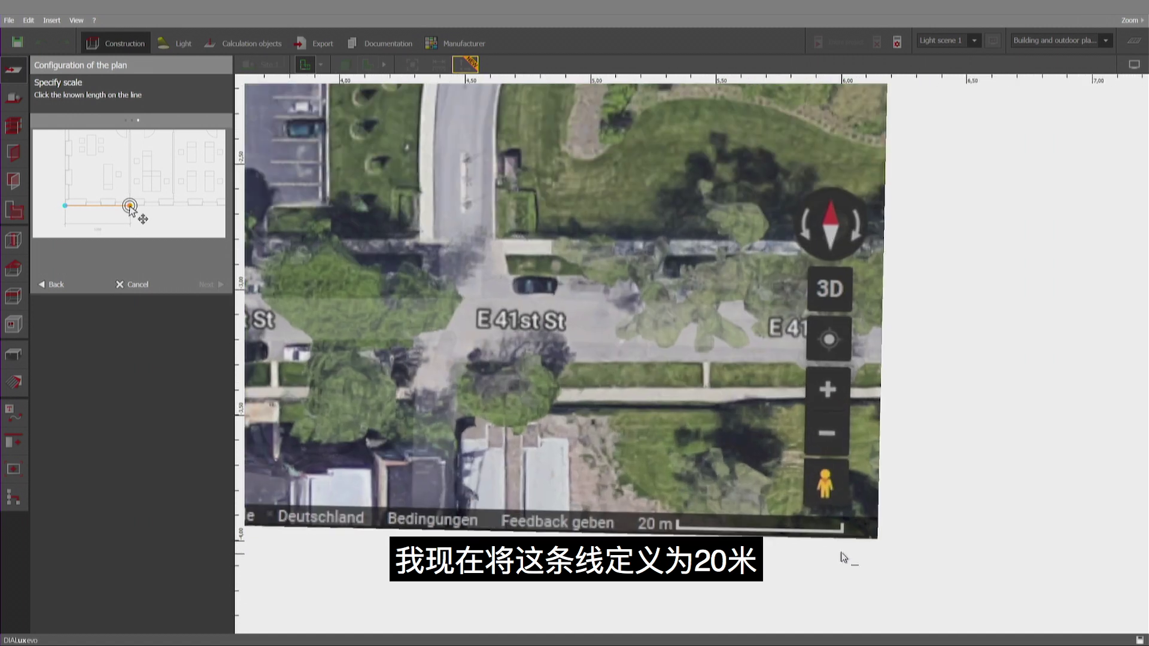
{"action": "left_click", "coordinate": [678, 530]}
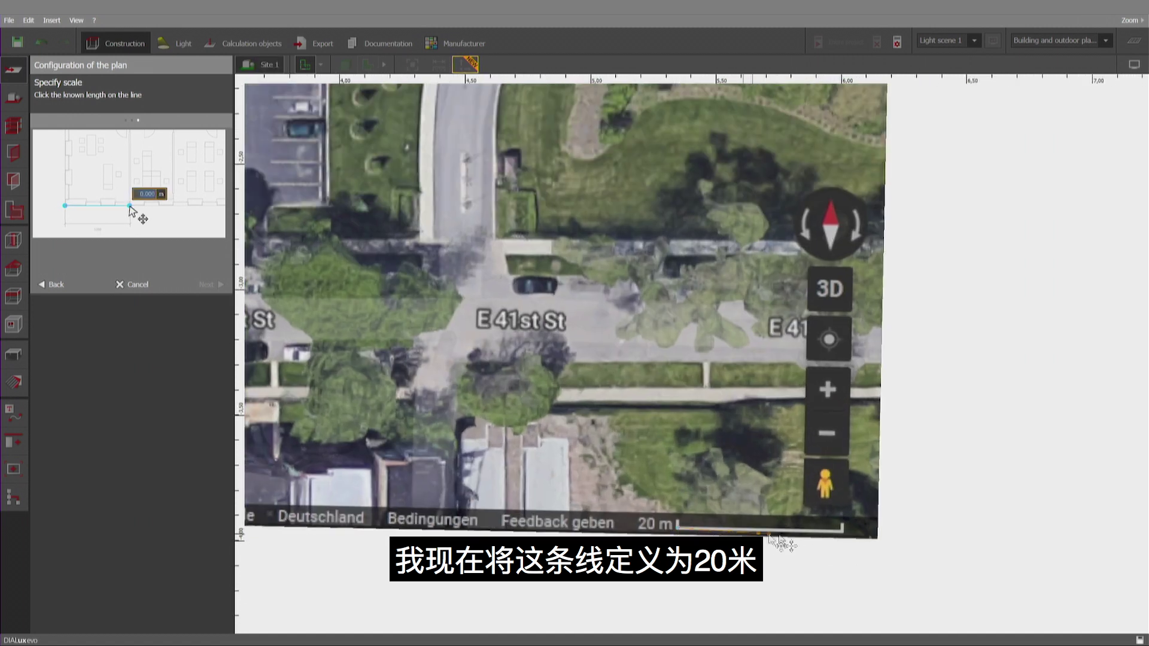
{"action": "left_click", "coordinate": [844, 531]}
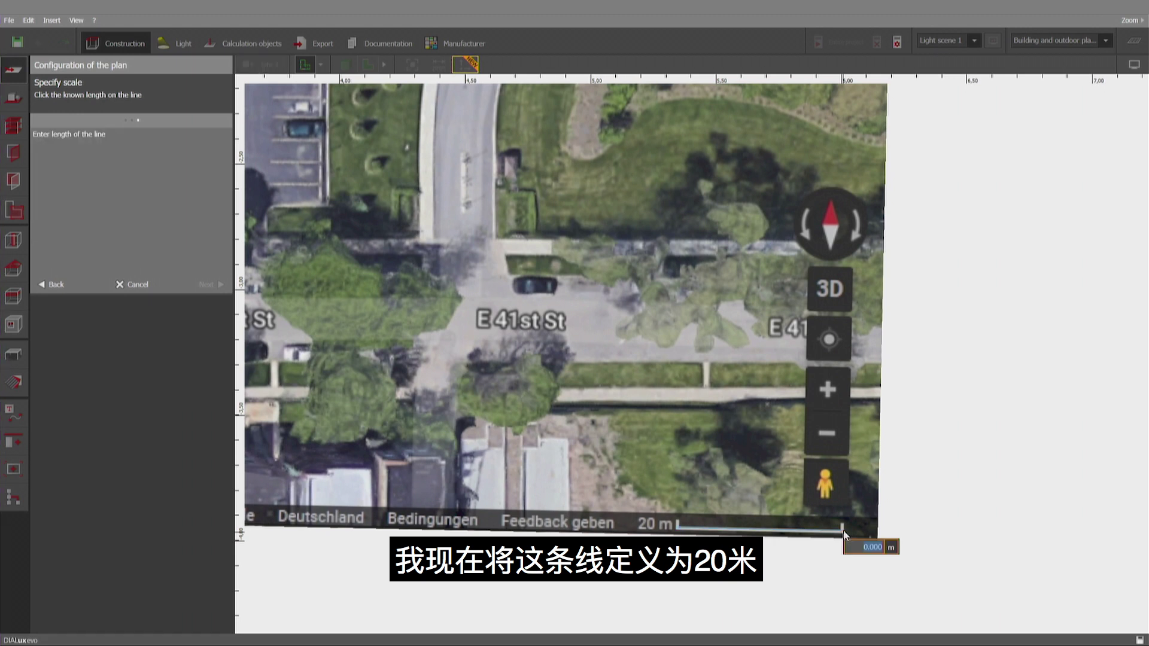
{"action": "type", "text": "20"}
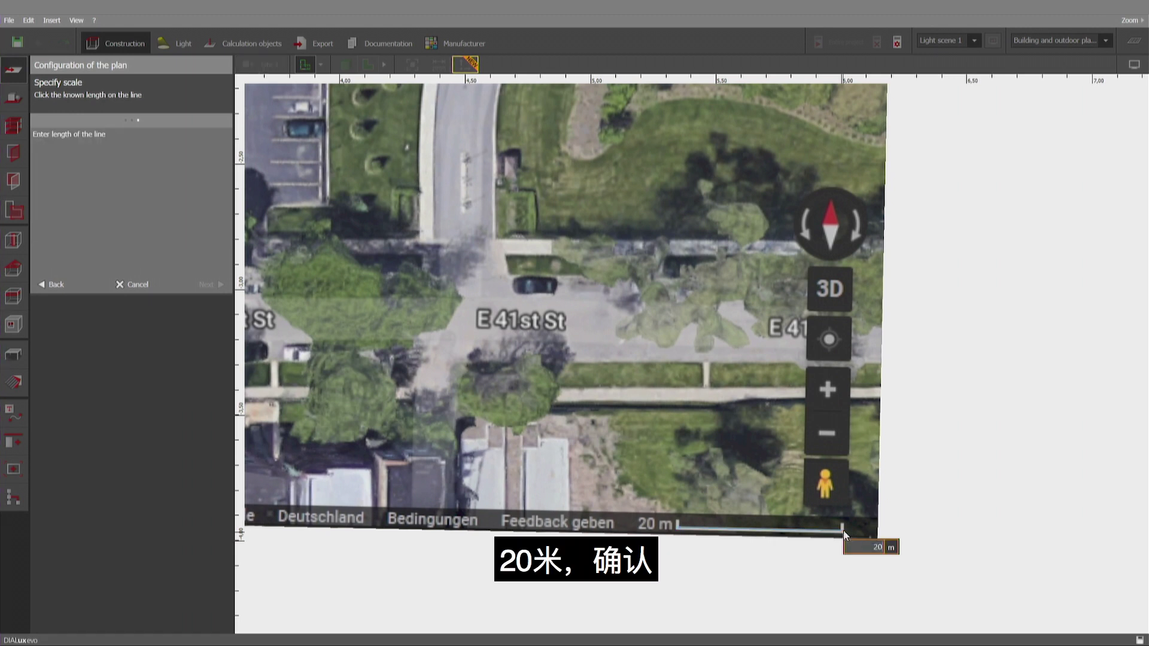
{"action": "key", "text": "Return"}
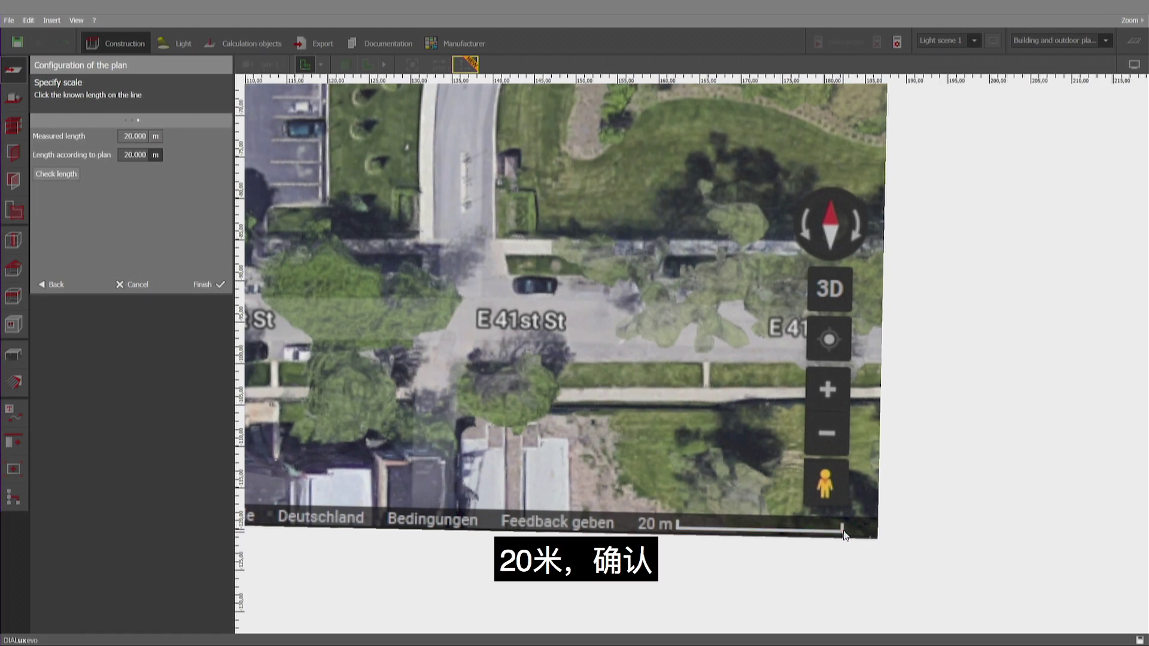
{"action": "left_click", "coordinate": [202, 285]}
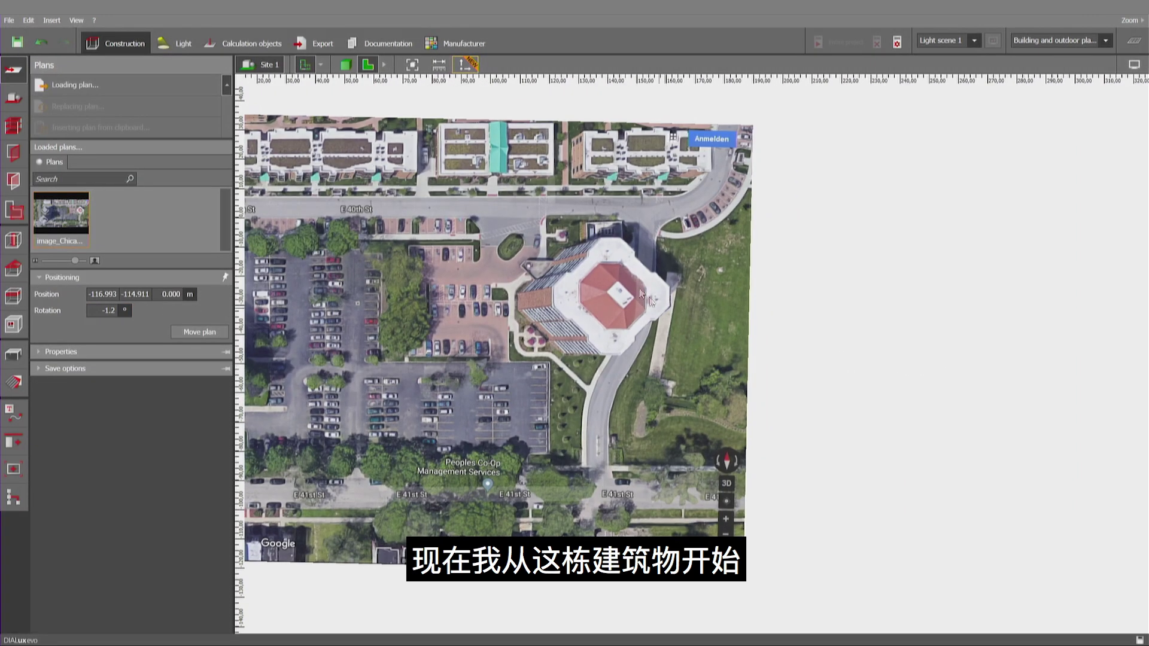
Start a new building on the site with 11 storeys.
{"action": "scroll", "coordinate": [588, 251], "scroll_direction": "up", "scroll_amount": 2}
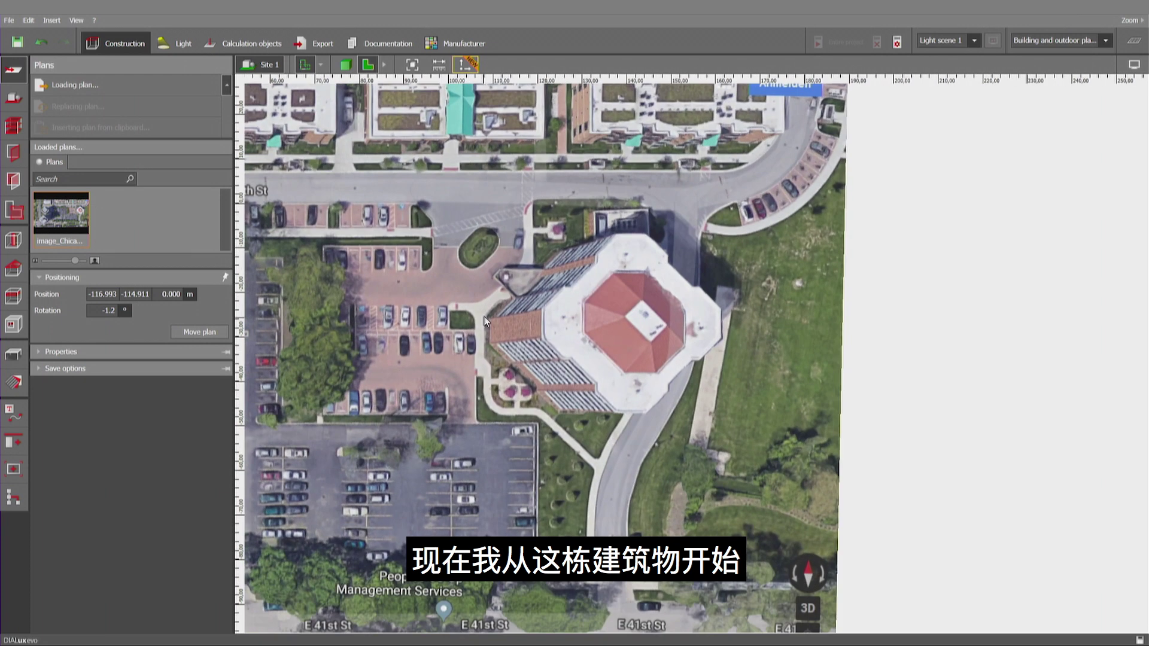
{"action": "left_click", "coordinate": [12, 102]}
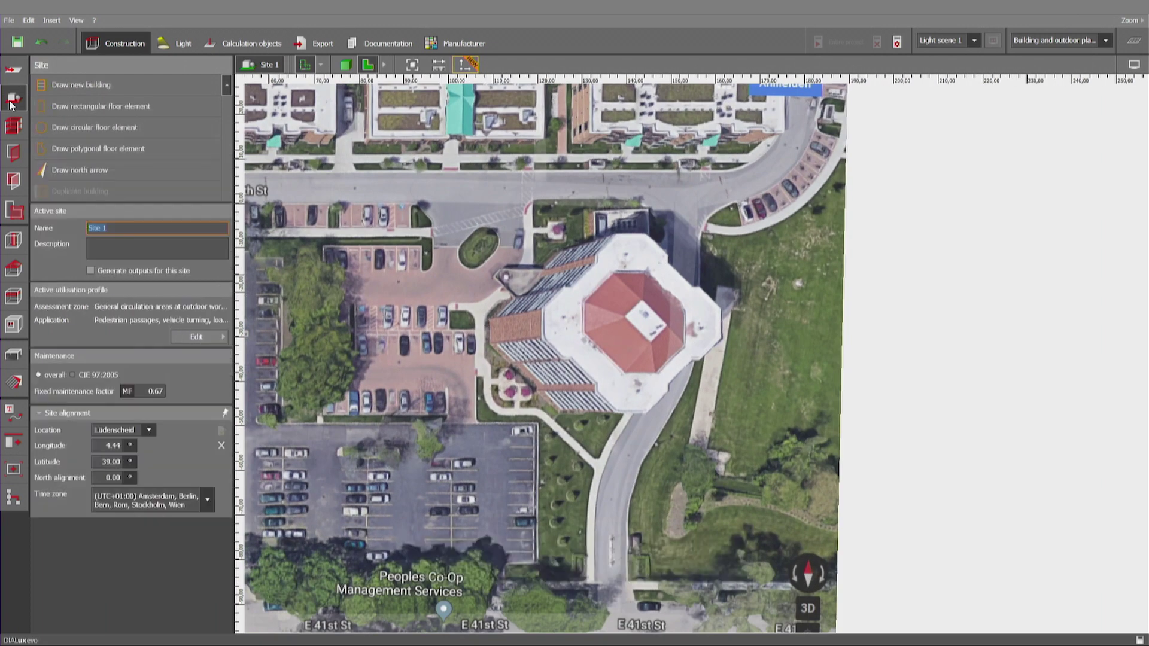
{"action": "left_click", "coordinate": [107, 90]}
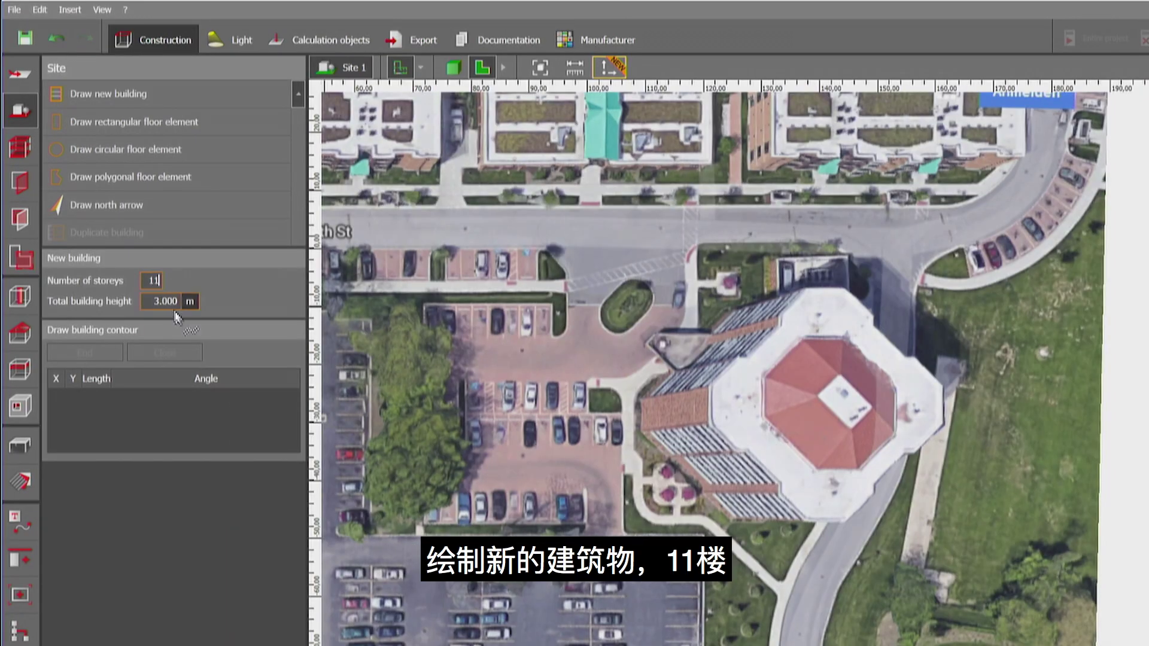
{"action": "type", "text": "1"}
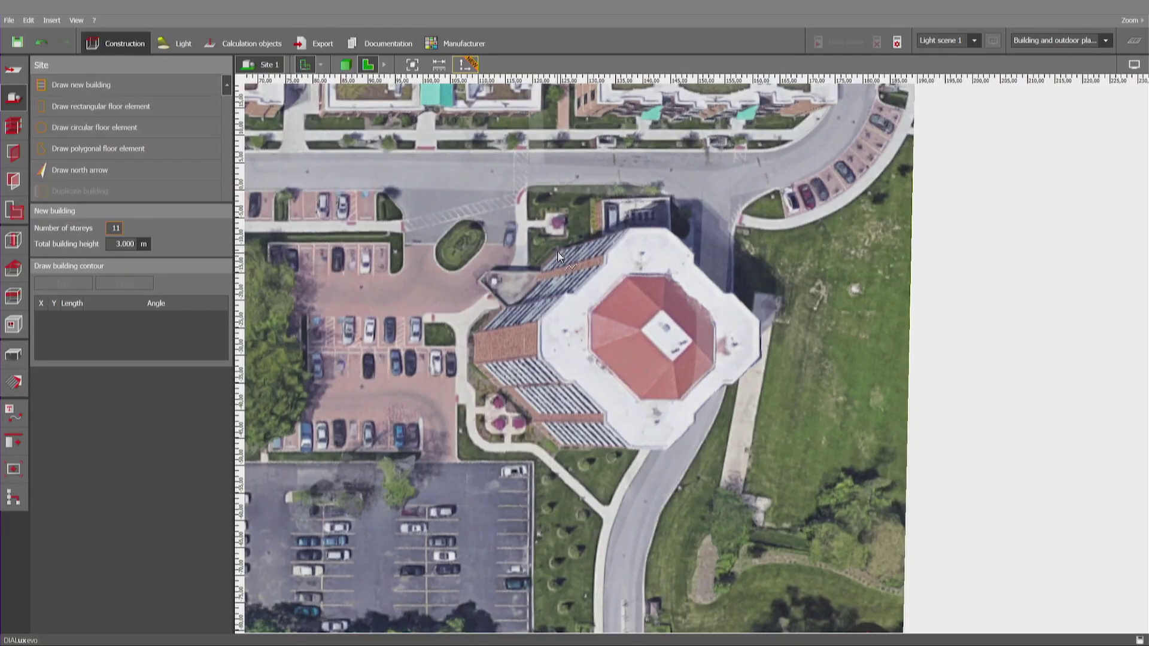
Trace the octagonal outline of the red-roofed high-rise, about 38 m by 36 m, as the building contour and close the polygon.
{"action": "left_click", "coordinate": [711, 329]}
{"action": "left_click", "coordinate": [475, 332]}
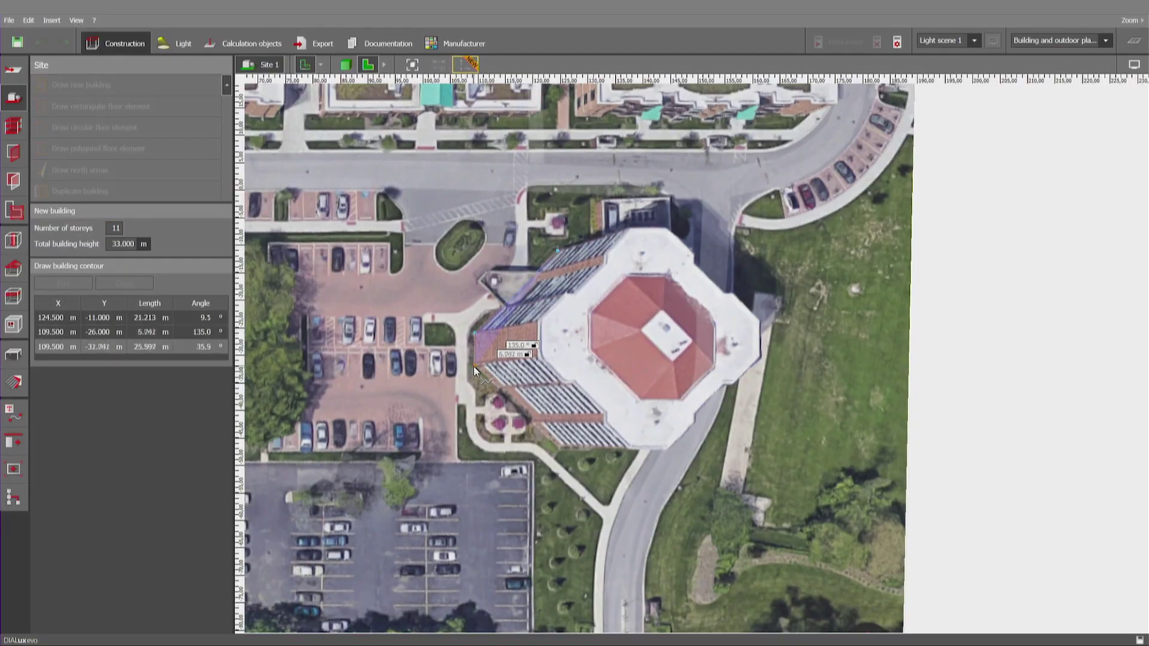
{"action": "left_click", "coordinate": [474, 366]}
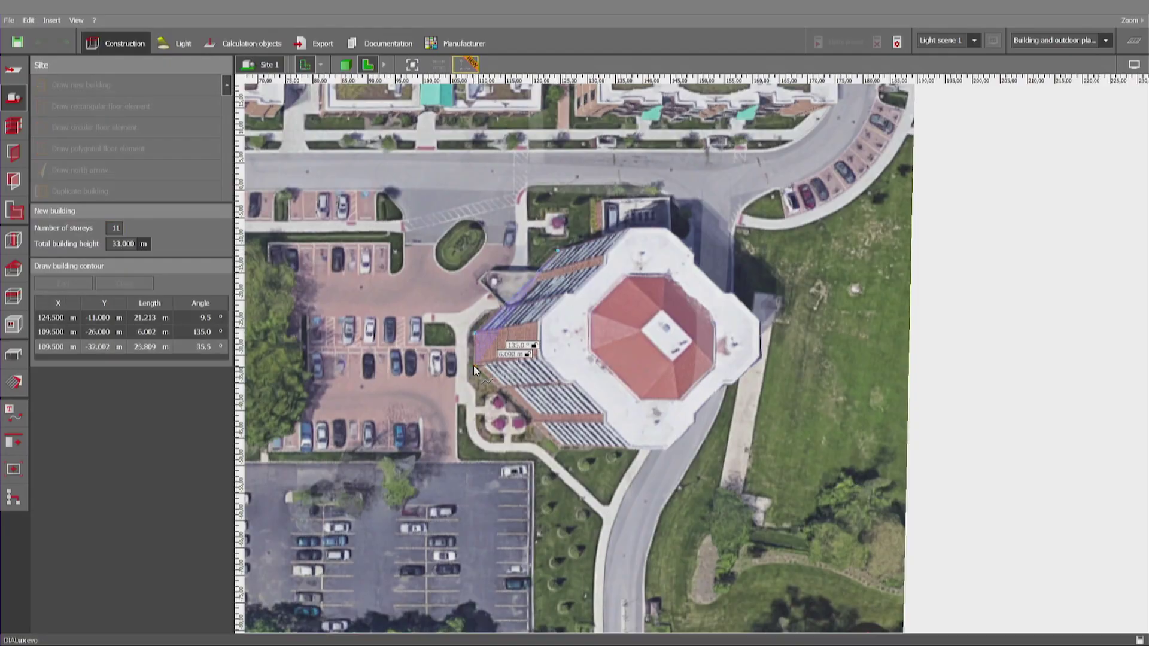
{"action": "left_click", "coordinate": [560, 450]}
{"action": "left_click", "coordinate": [591, 449]}
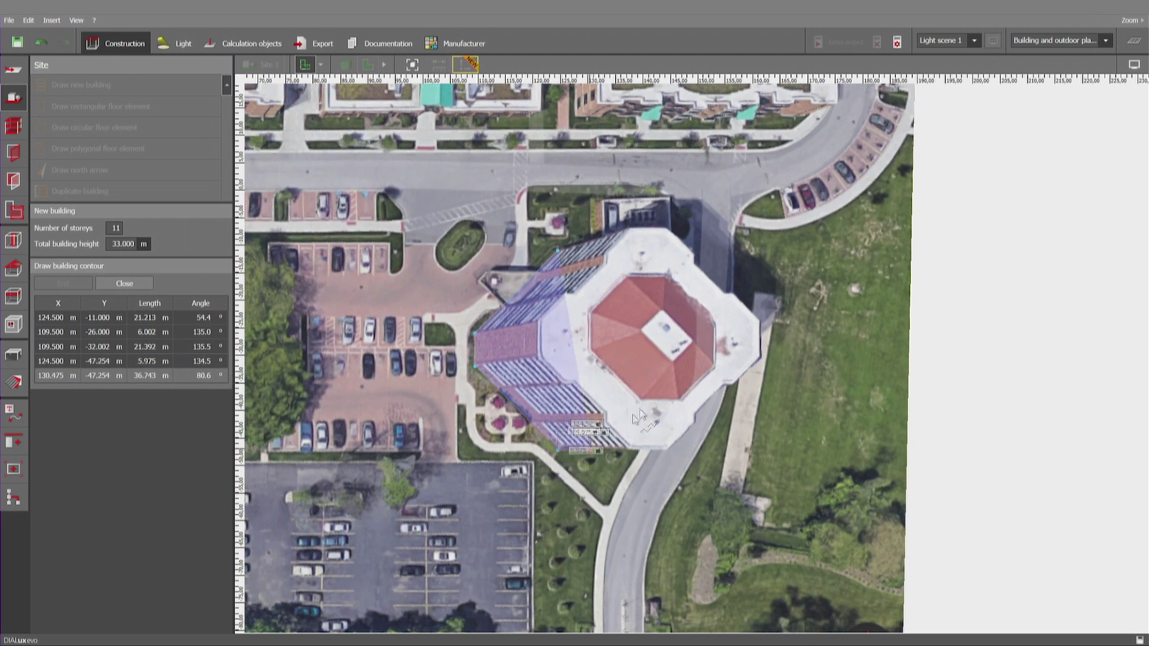
{"action": "left_click", "coordinate": [684, 364]}
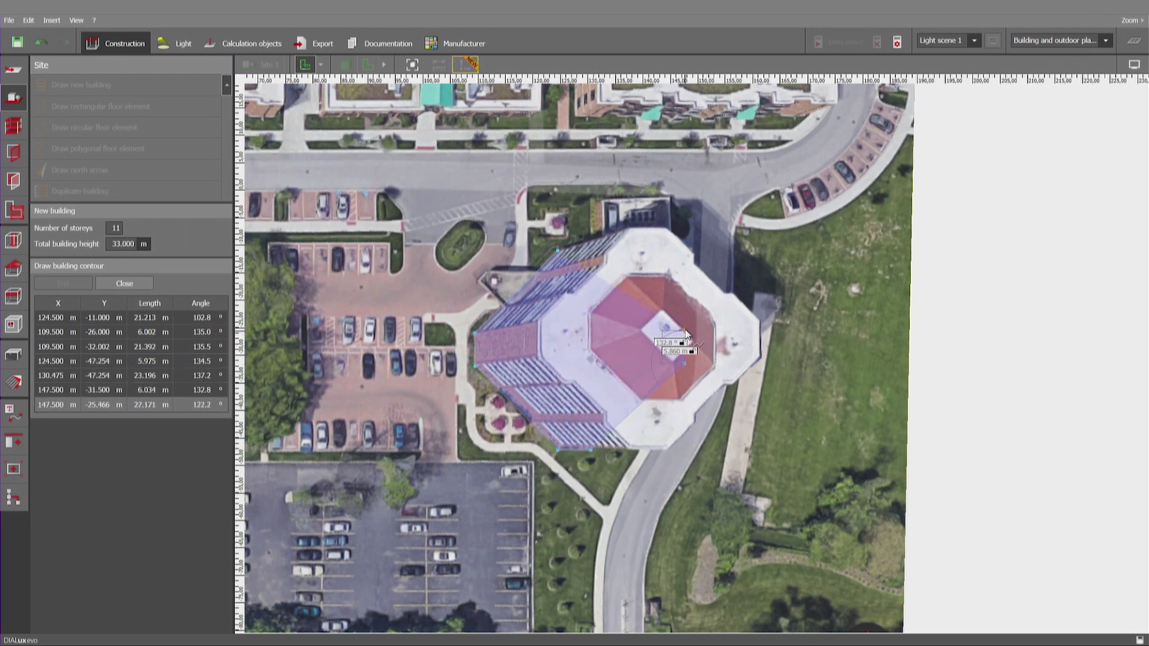
{"action": "left_click", "coordinate": [686, 325]}
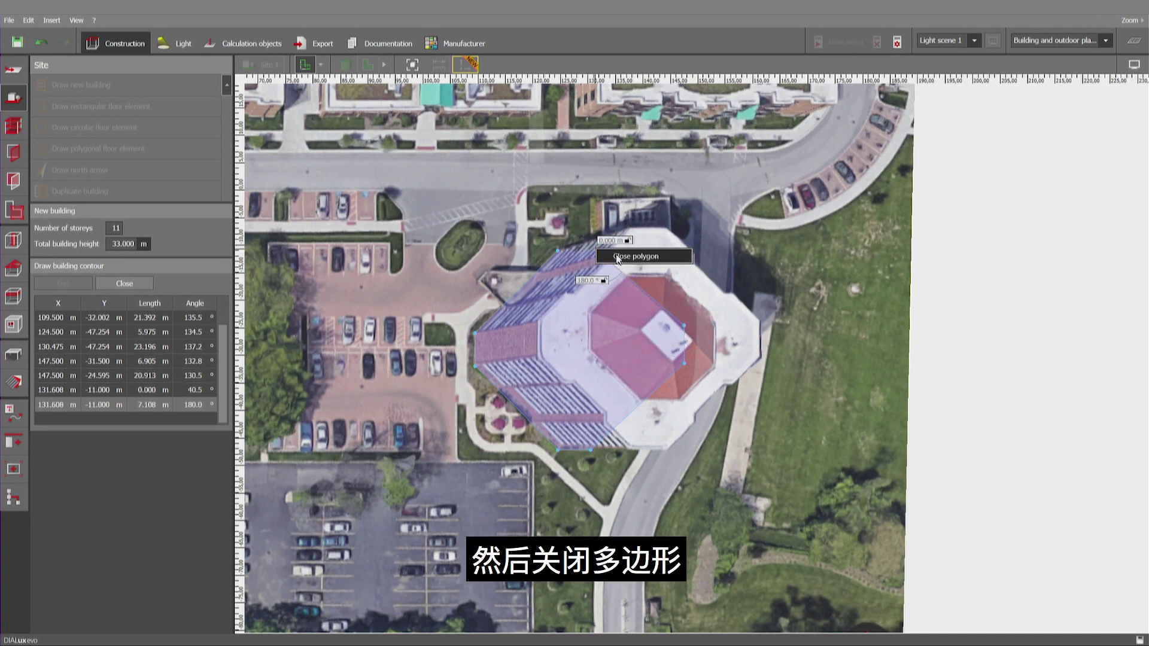
{"action": "left_click", "coordinate": [615, 255]}
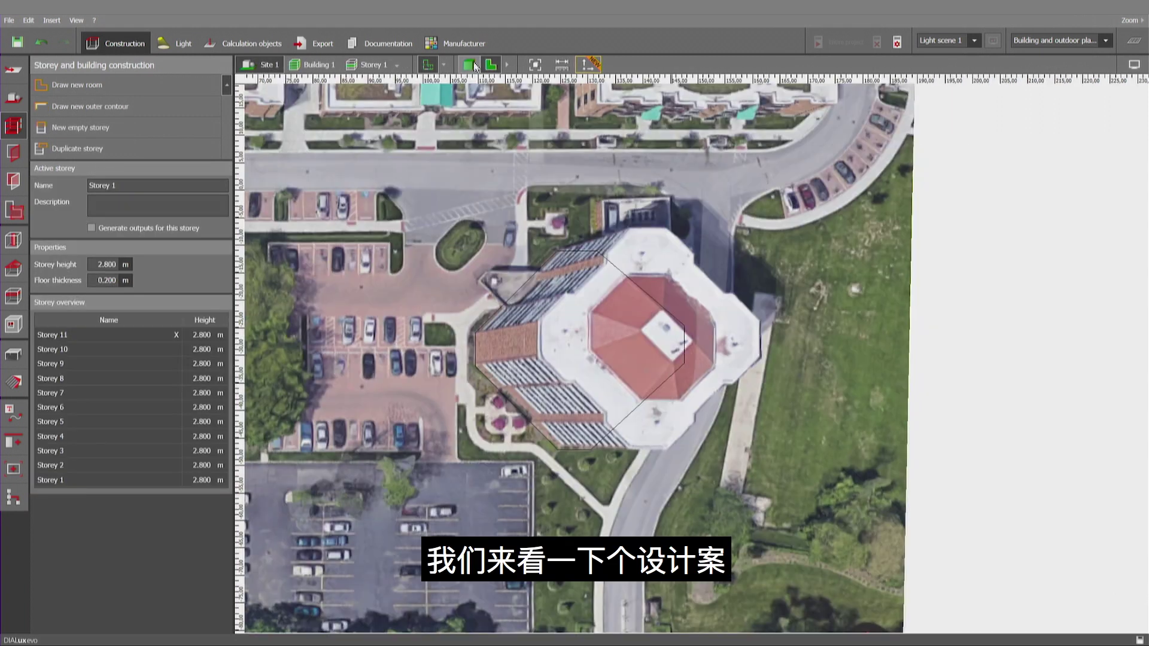
View the site with the new building in 3D and set the map image's transparency to 90 %.
{"action": "left_click", "coordinate": [470, 65]}
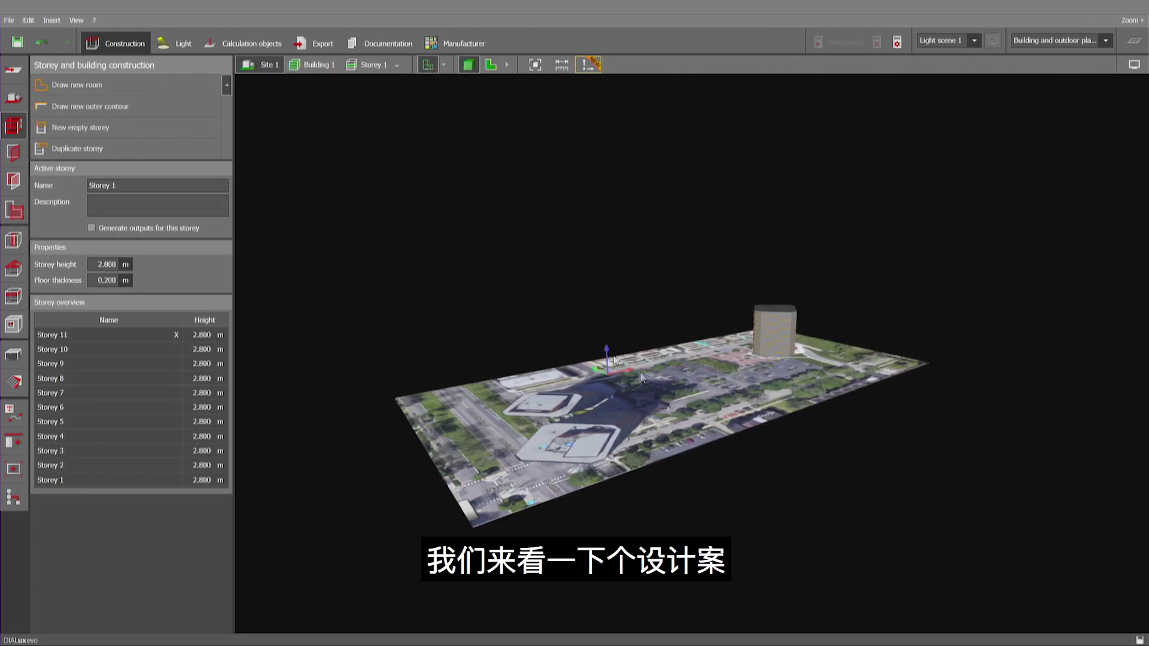
{"action": "right_click_drag", "start_coordinate": [750, 416], "coordinate": [813, 463]}
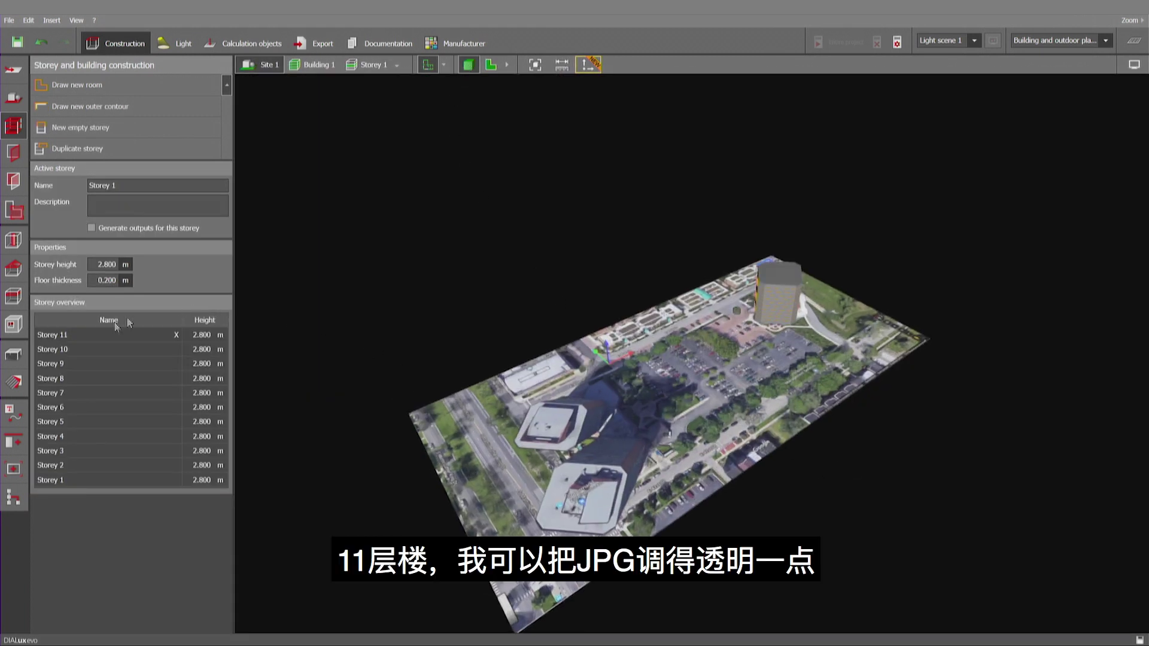
{"action": "left_click", "coordinate": [13, 70]}
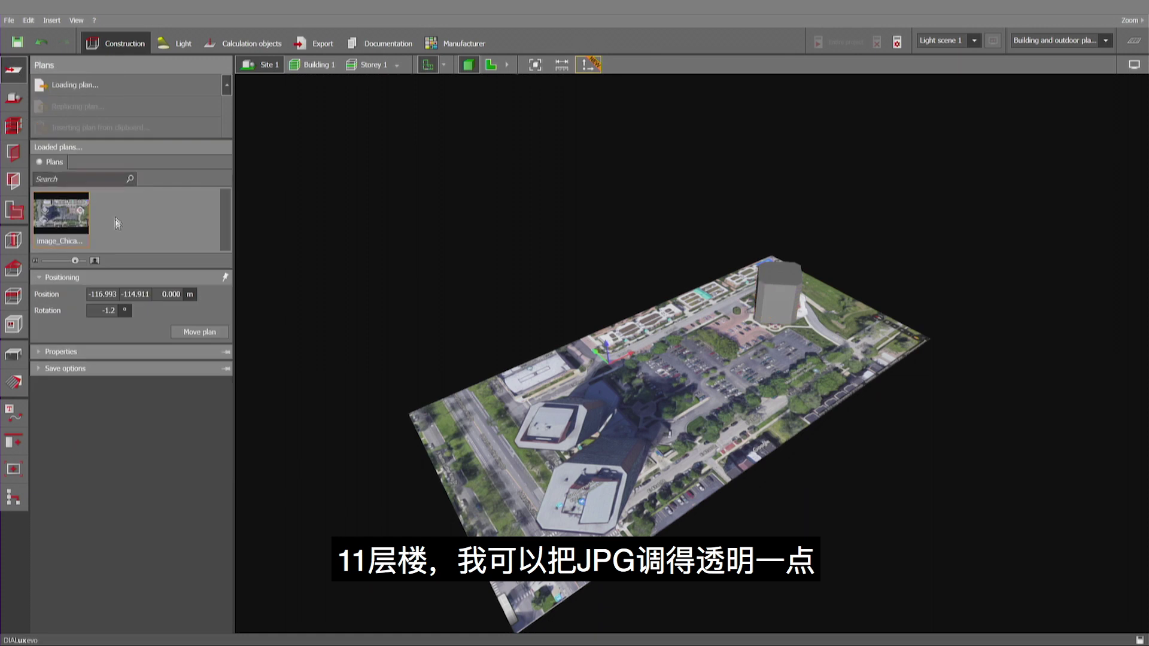
{"action": "left_click", "coordinate": [66, 352]}
{"action": "left_click_drag", "start_coordinate": [89, 371], "coordinate": [147, 372]}
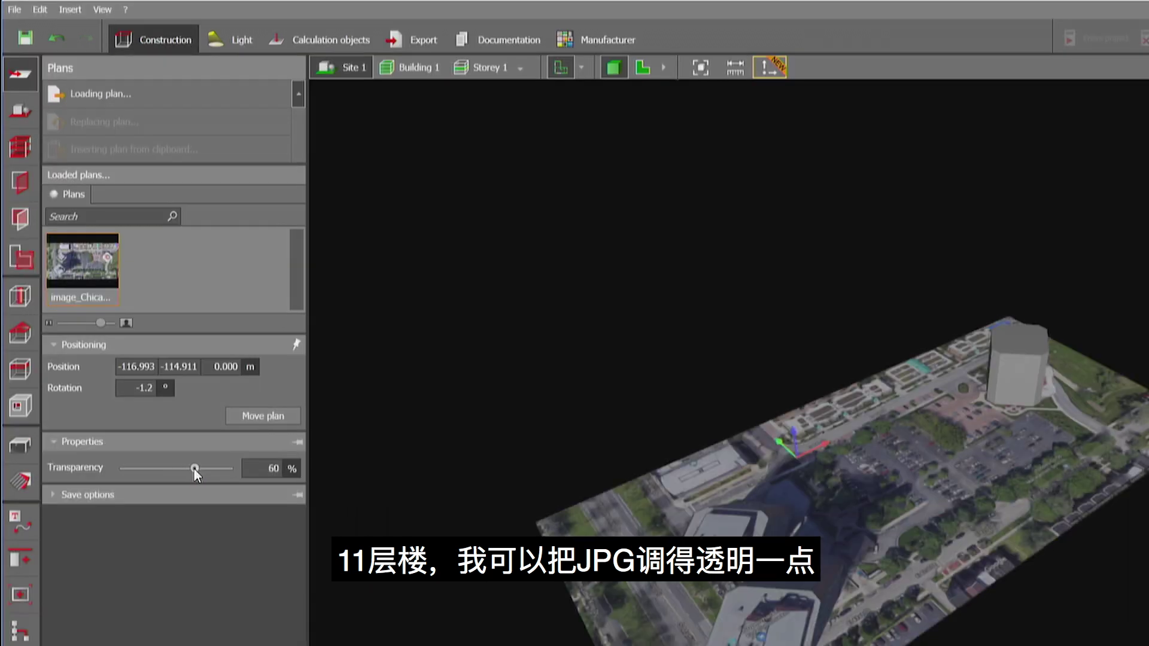
{"action": "left_click_drag", "start_coordinate": [195, 473], "coordinate": [234, 474]}
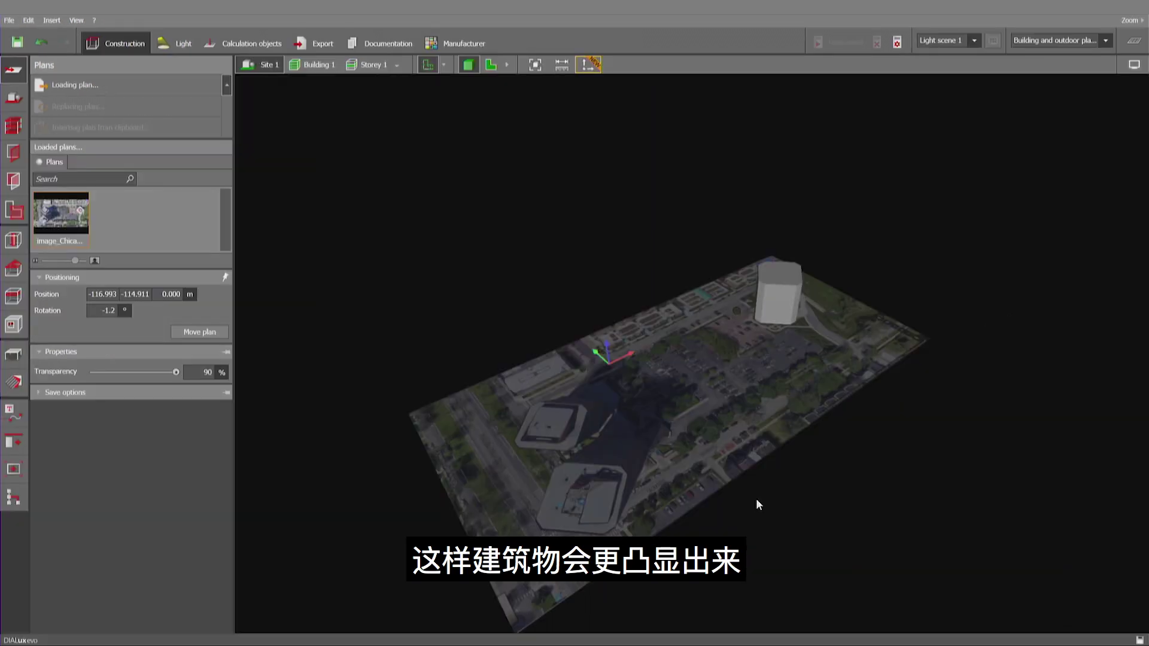
{"action": "scroll", "coordinate": [787, 300], "scroll_direction": "up", "scroll_amount": 6}
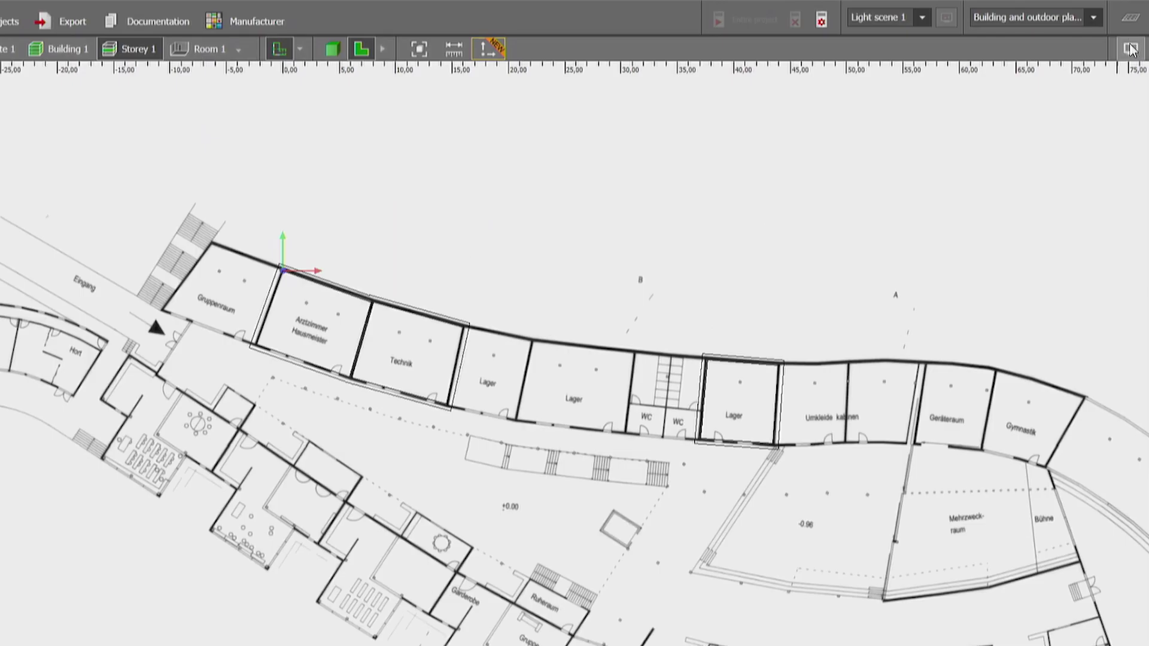
Display the north arrow in the school plan's Storey 1 and check it in both the 3D view and the floor plan.
{"action": "left_click", "coordinate": [1134, 64]}
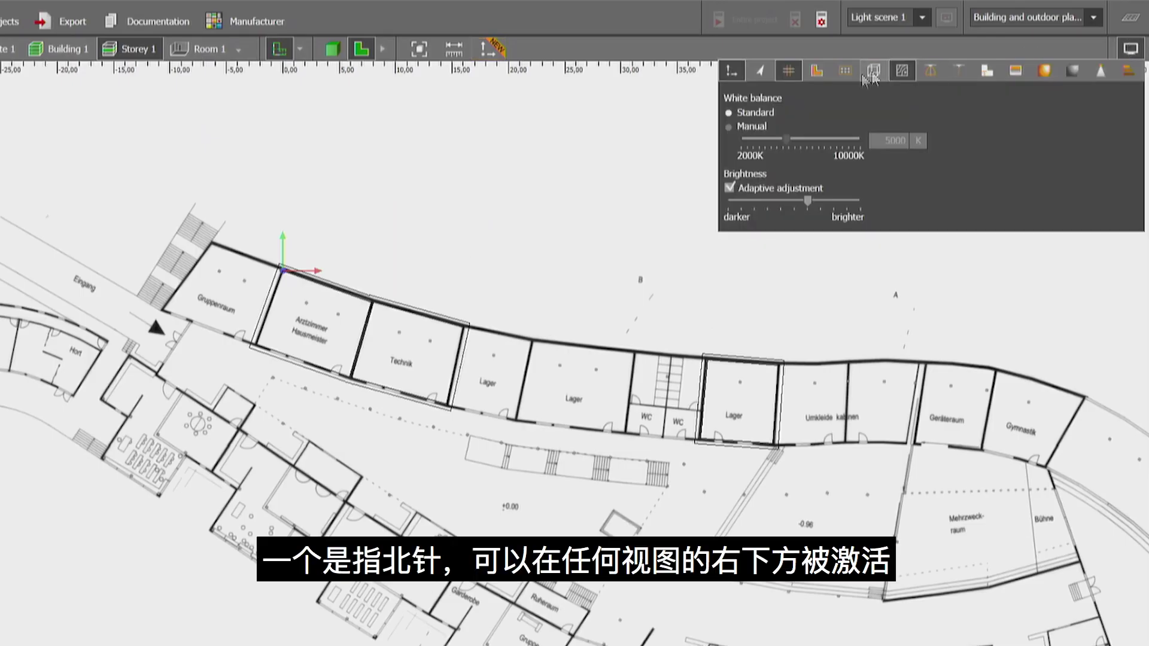
{"action": "left_click", "coordinate": [760, 73]}
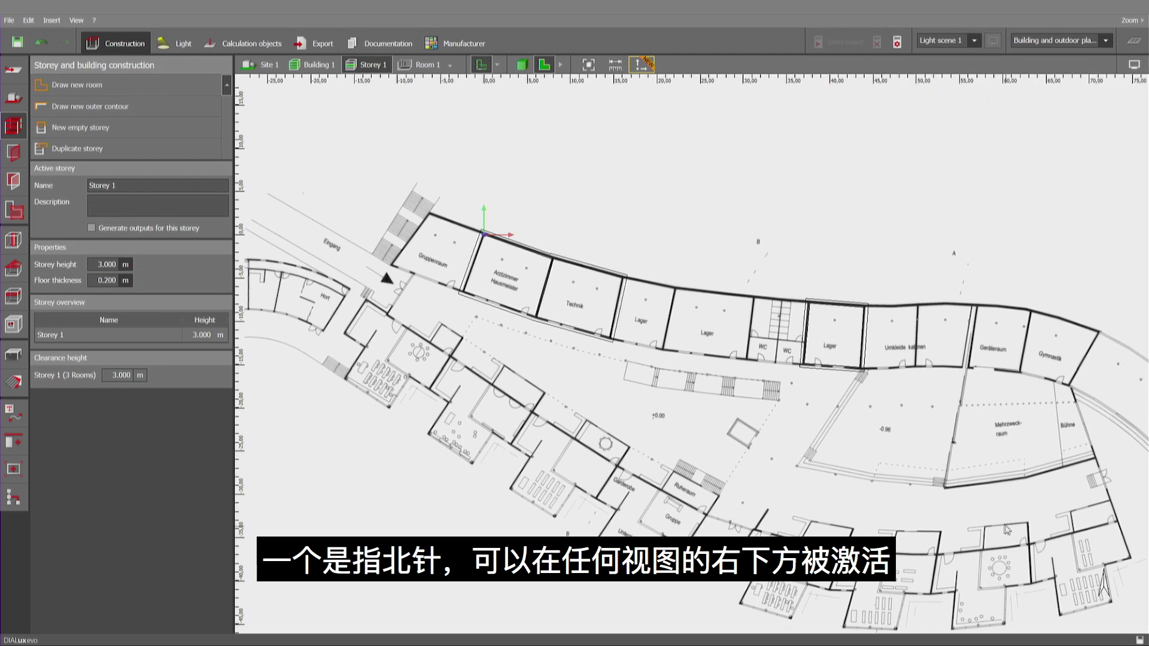
{"action": "right_click_drag", "start_coordinate": [1004, 526], "coordinate": [884, 483]}
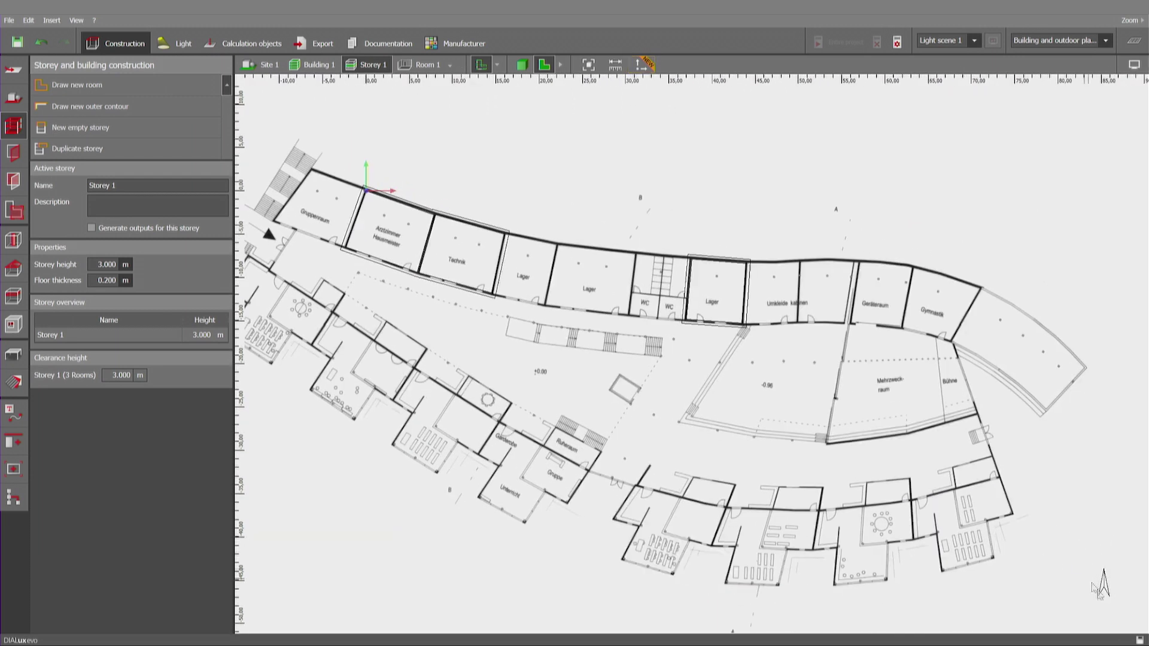
{"action": "left_click", "coordinate": [527, 64]}
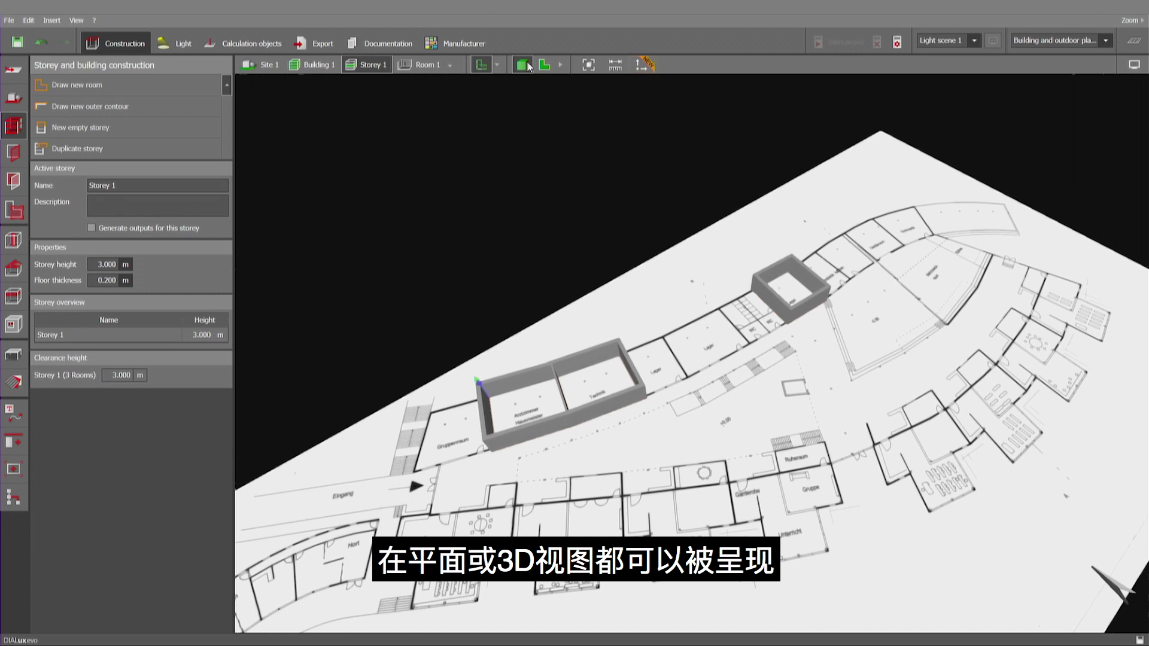
{"action": "left_click", "coordinate": [544, 65]}
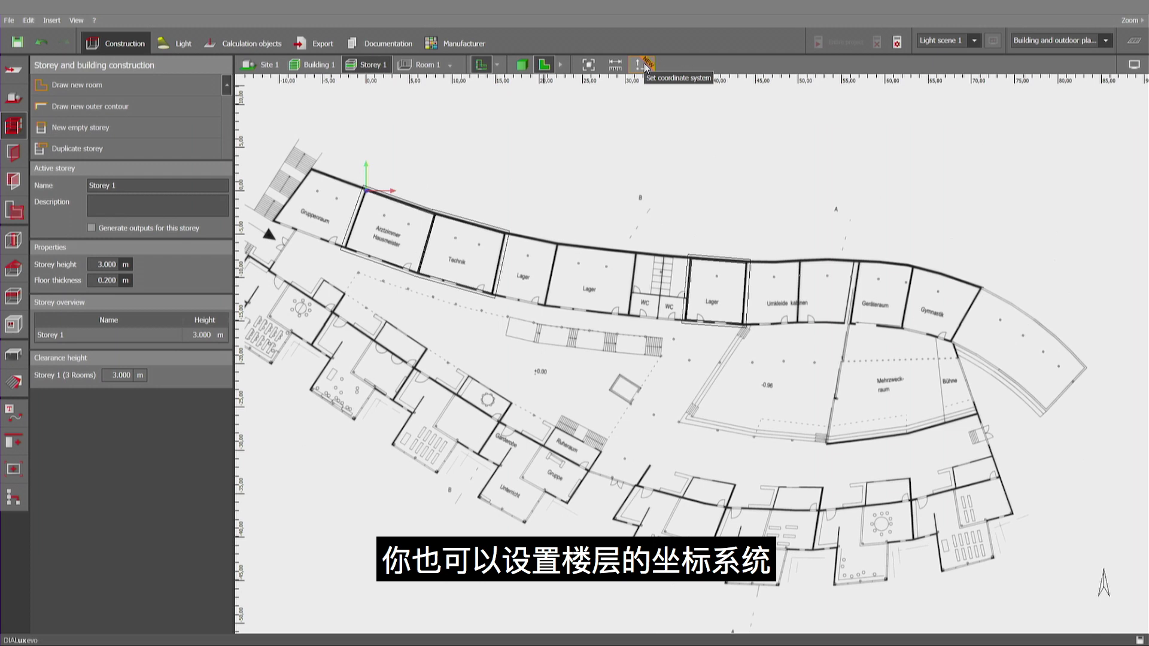
Set Storey 1's coordinate system with its origin at the lower-left corner of the Arztzimmer and its X-axis along the room's lower wall.
{"action": "left_click", "coordinate": [642, 66]}
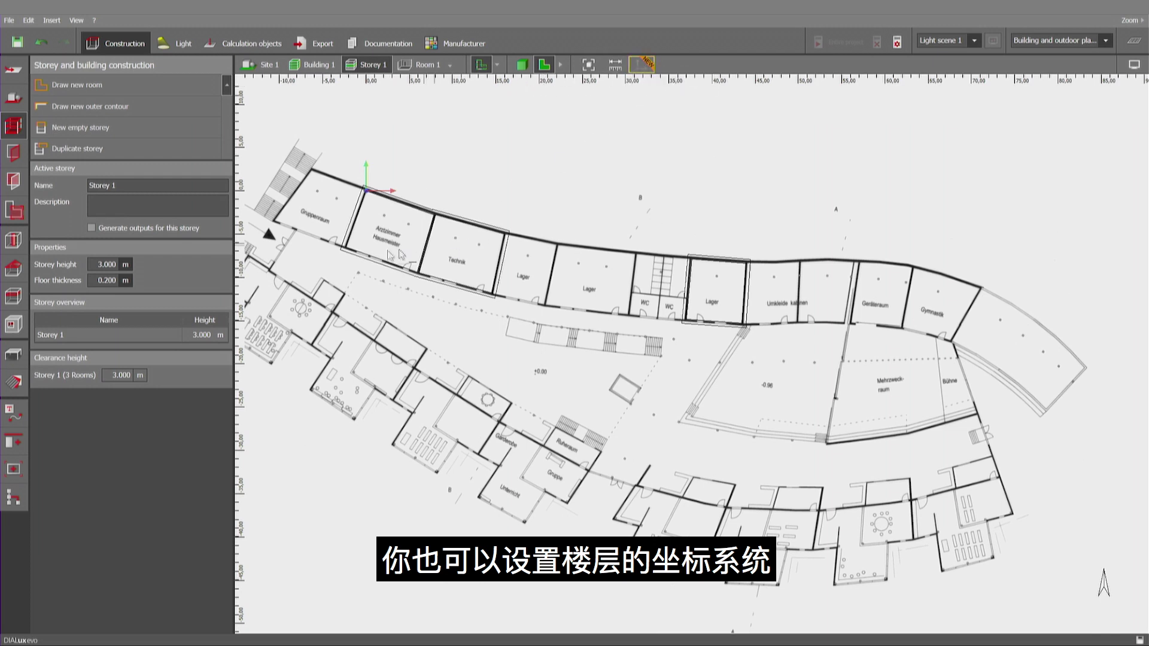
{"action": "left_click", "coordinate": [341, 250]}
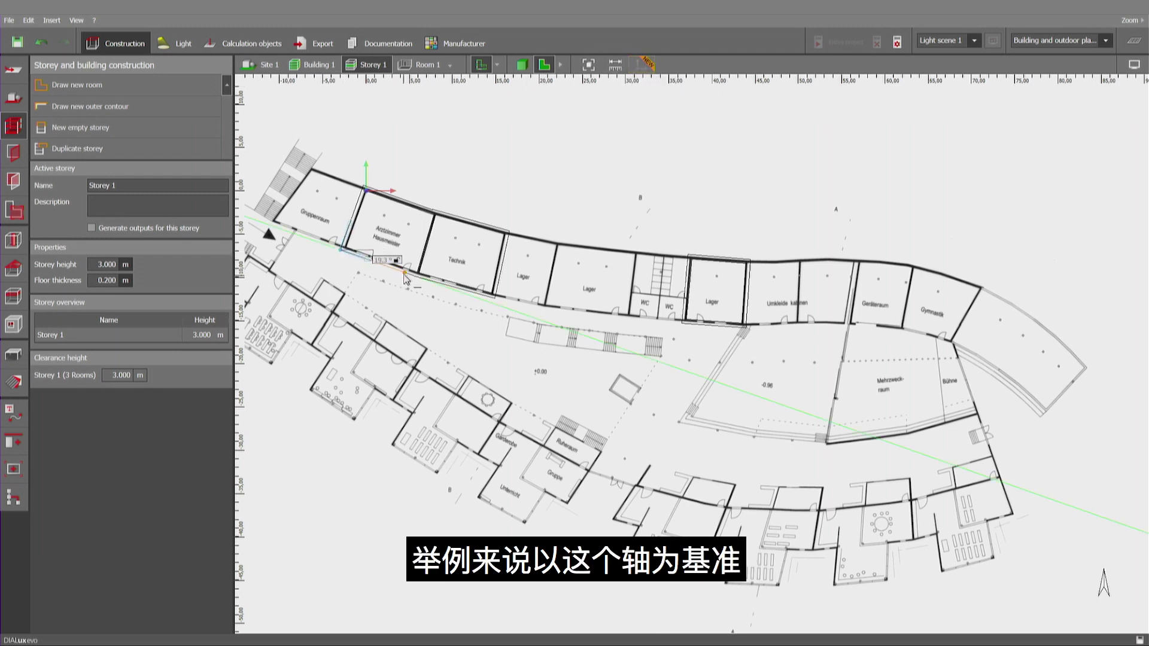
{"action": "left_click", "coordinate": [405, 275]}
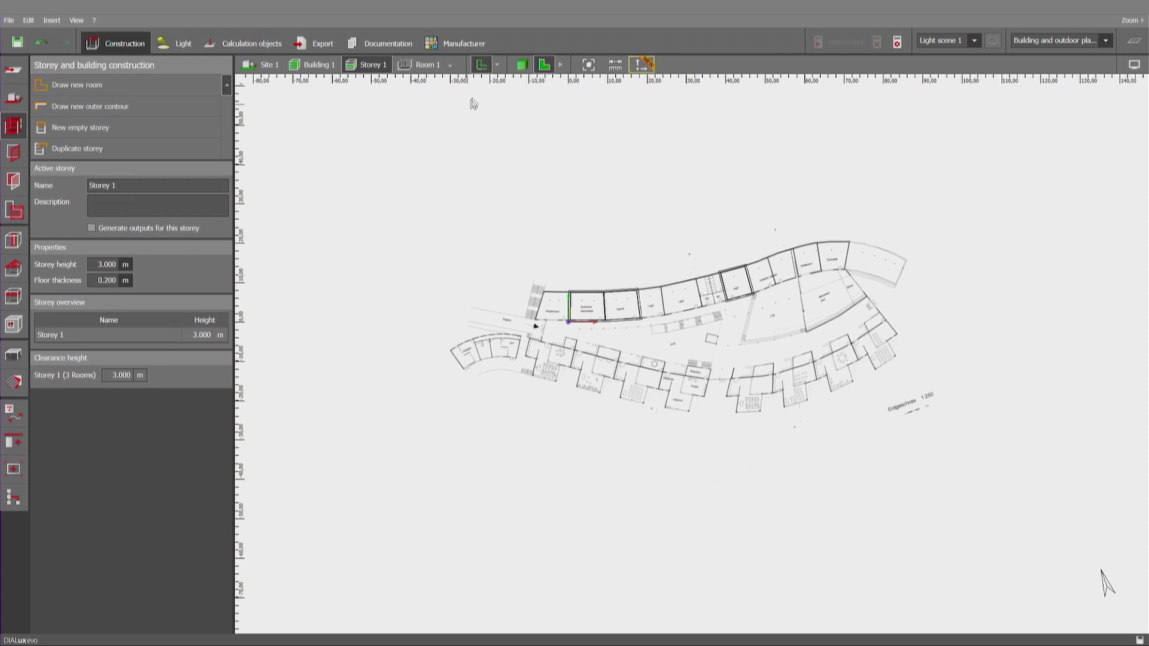
Set Room 2's coordinate system with its origin at the room's left corner and the X-axis along its lower wall.
{"action": "left_click", "coordinate": [450, 65]}
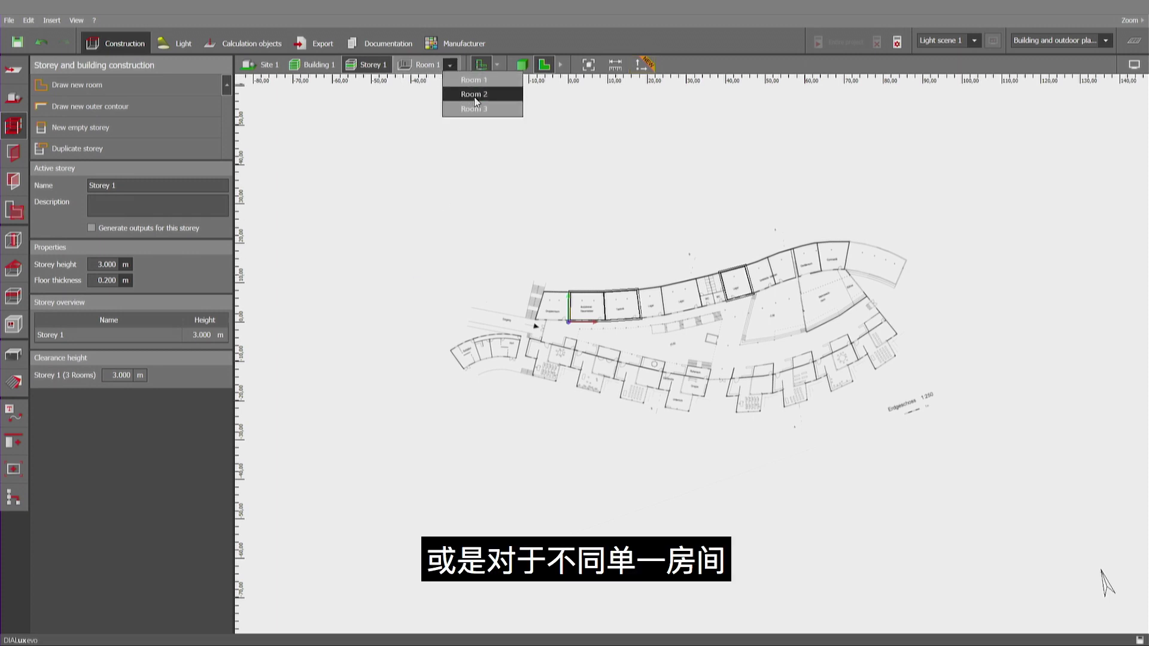
{"action": "left_click", "coordinate": [472, 94]}
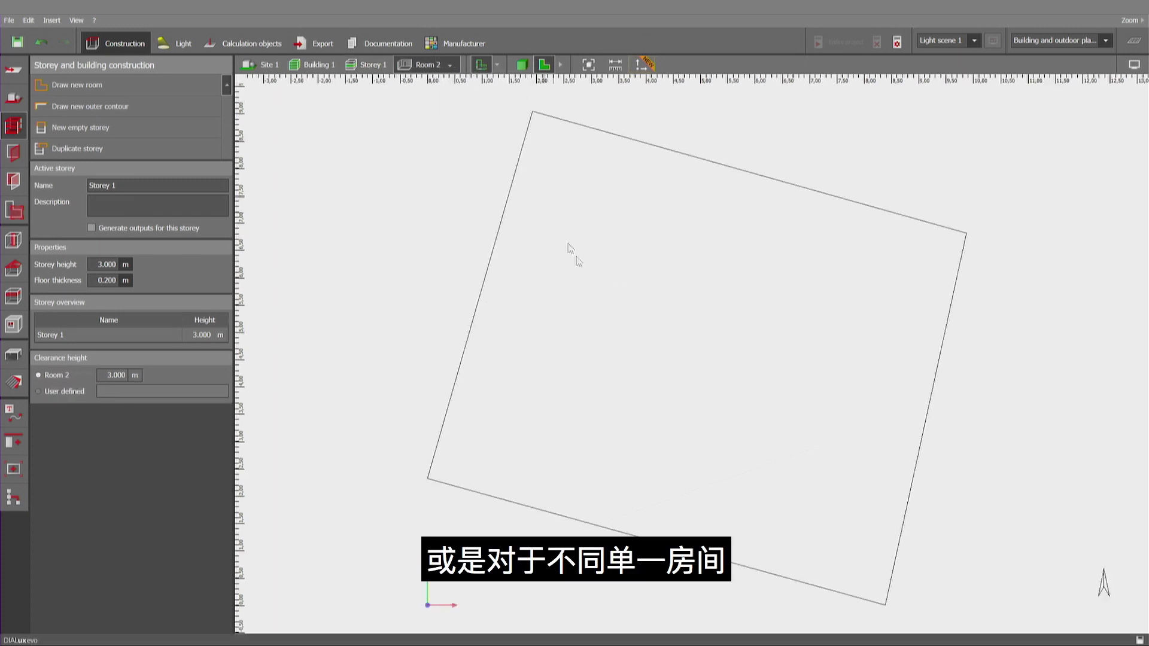
{"action": "left_click", "coordinate": [427, 479]}
{"action": "left_click", "coordinate": [573, 521]}
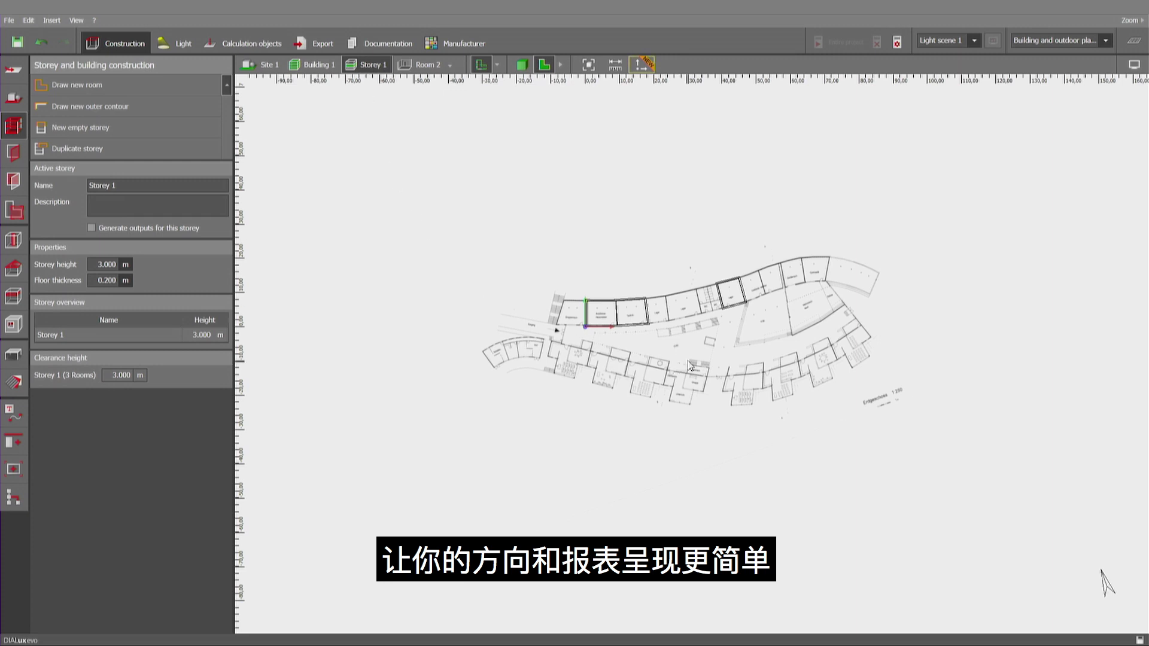
Choose the Fagerhult Multilume Slim Delta 3K Decor plate 41793 luminaire and arrange it automatically in Storey 1's Technik room.
{"action": "left_click", "coordinate": [176, 43]}
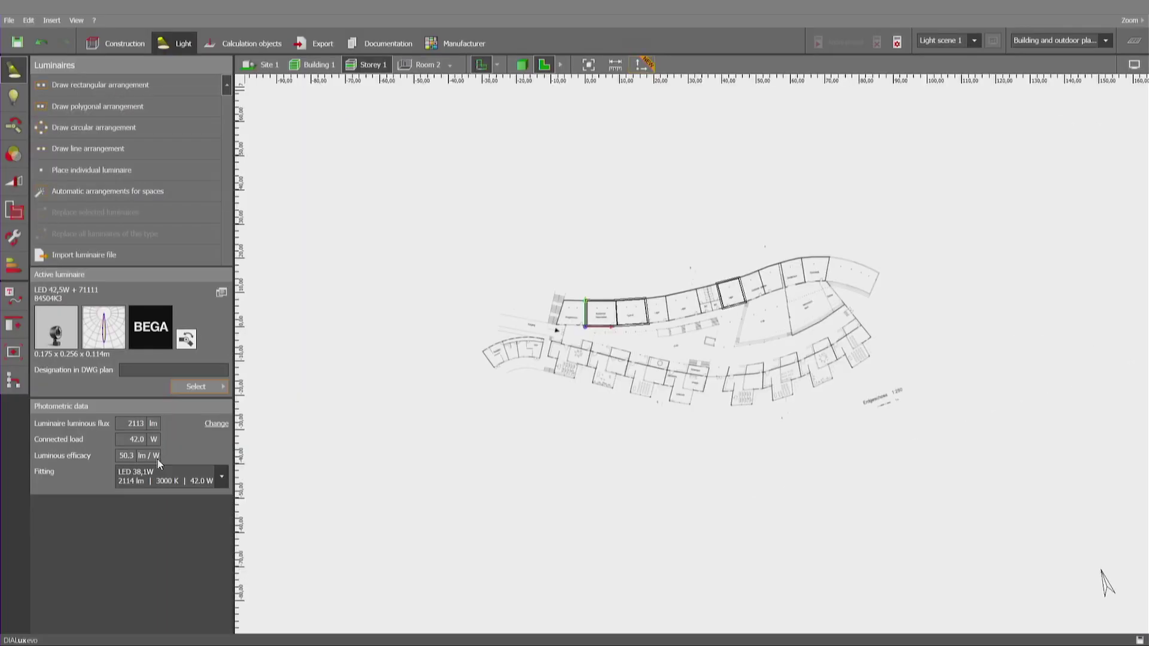
{"action": "left_click", "coordinate": [196, 386]}
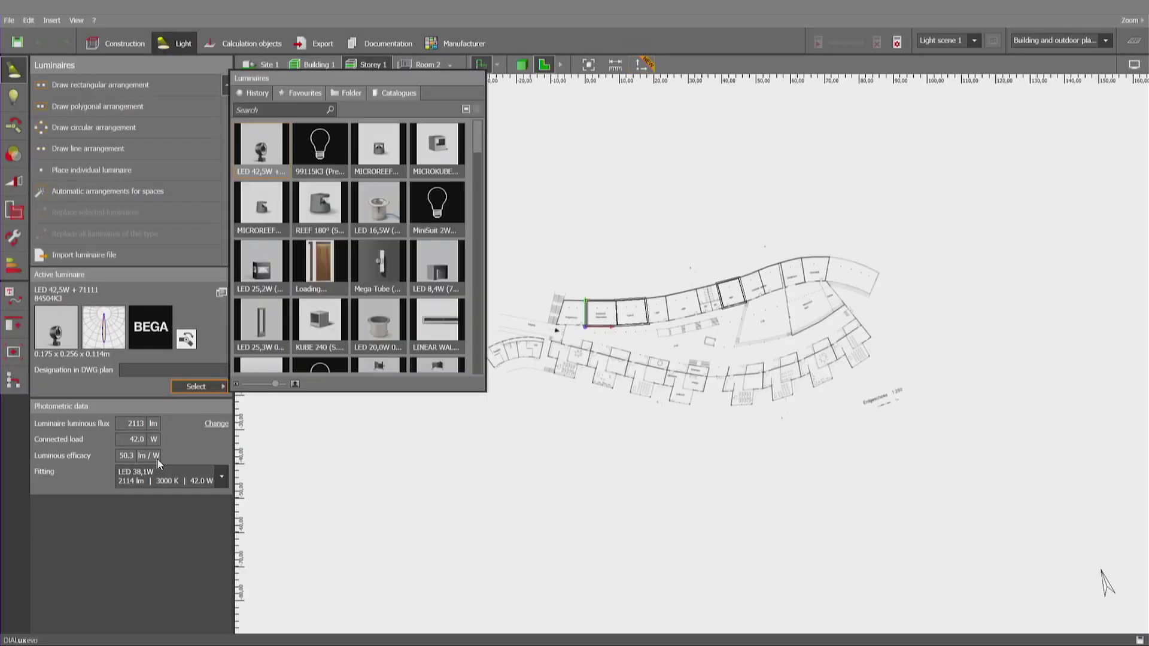
{"action": "scroll", "coordinate": [478, 137], "scroll_direction": "down", "scroll_amount": 5}
{"action": "left_click", "coordinate": [427, 302]}
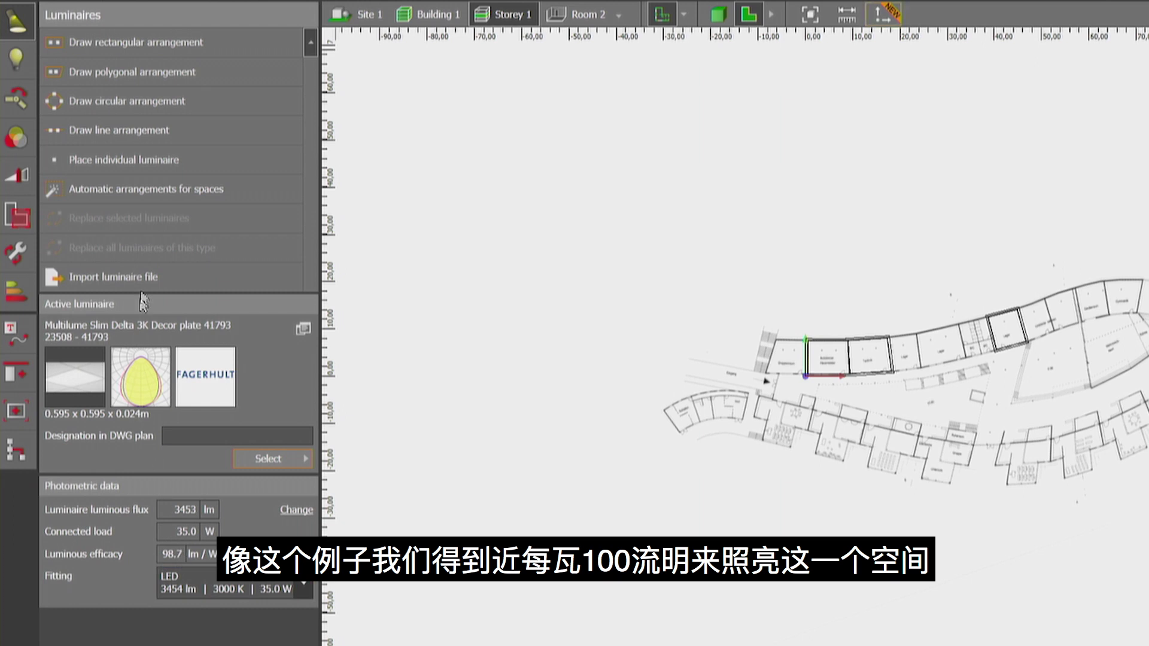
{"action": "left_click", "coordinate": [149, 190]}
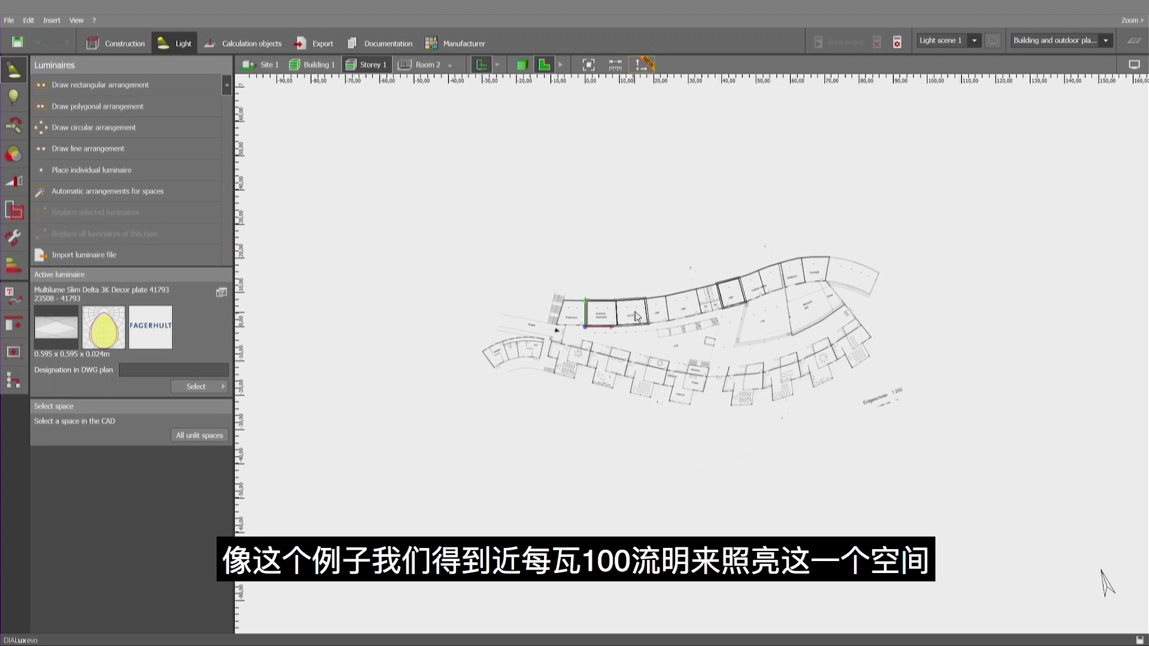
{"action": "left_click", "coordinate": [636, 316]}
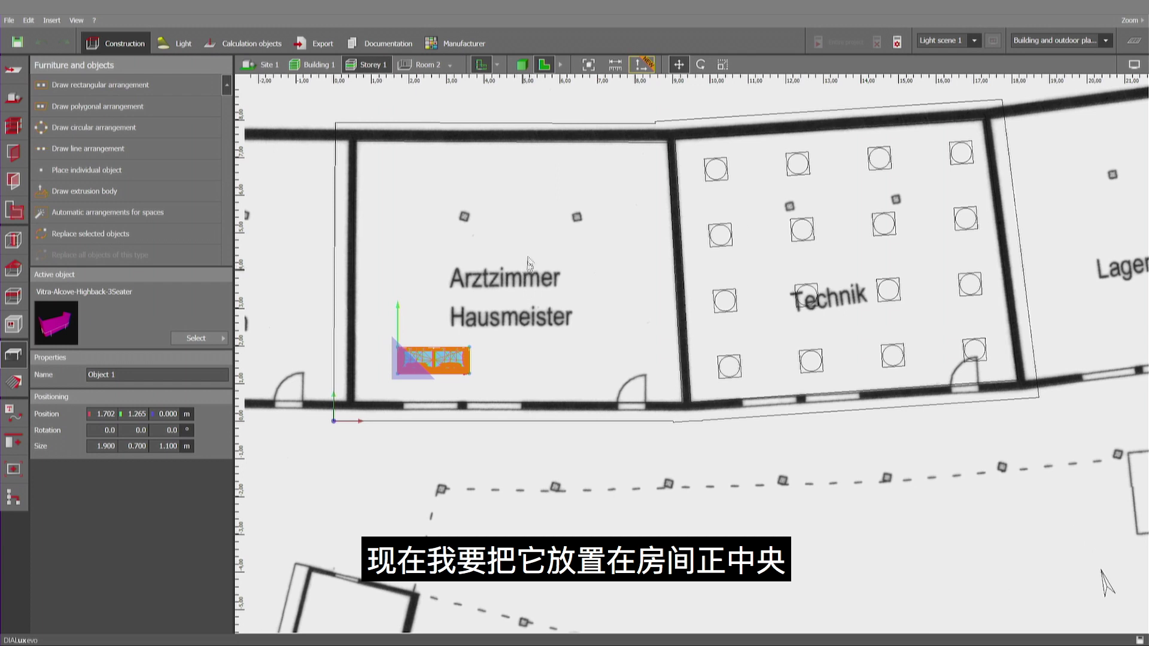
Centre the Vitra three-seater in the Arztzimmer, and move it back near the lower wall at about X 3.34 m, Y 1.42 m.
{"action": "right_click", "coordinate": [433, 367]}
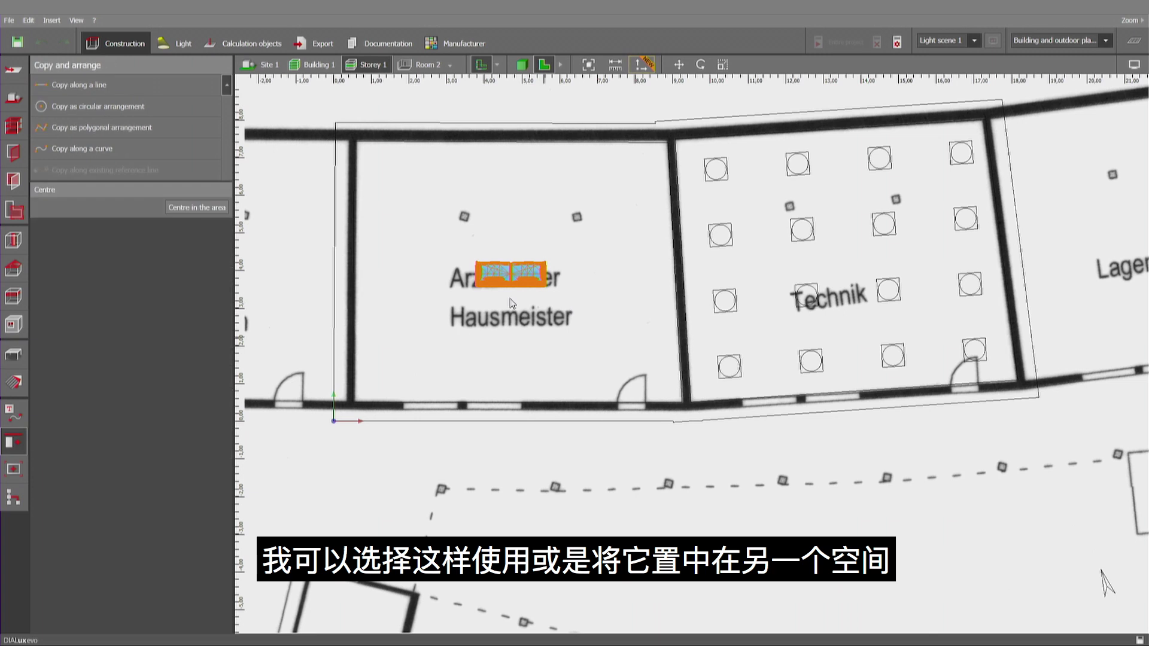
{"action": "left_click", "coordinate": [497, 297]}
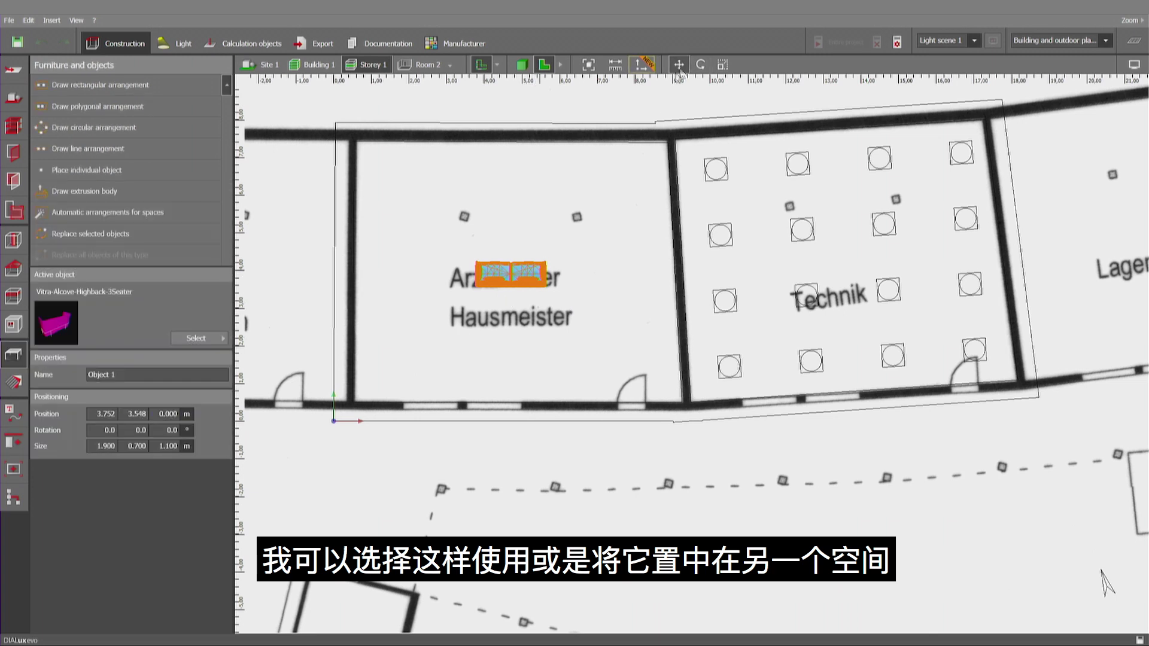
{"action": "left_click_drag", "start_coordinate": [486, 294], "coordinate": [473, 371]}
{"action": "left_click", "coordinate": [500, 385]}
{"action": "left_click", "coordinate": [492, 367]}
Centre the Vitra three-seater in the neighbouring Technik room and leave it selected.
{"action": "right_click", "coordinate": [491, 362]}
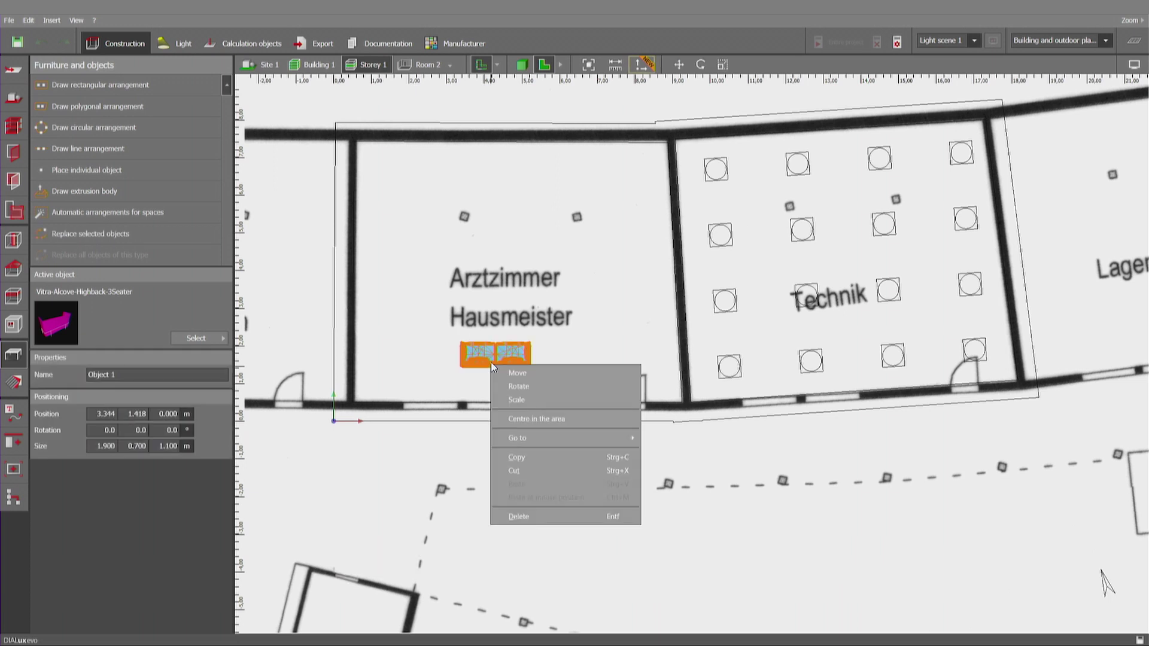
{"action": "left_click", "coordinate": [565, 419]}
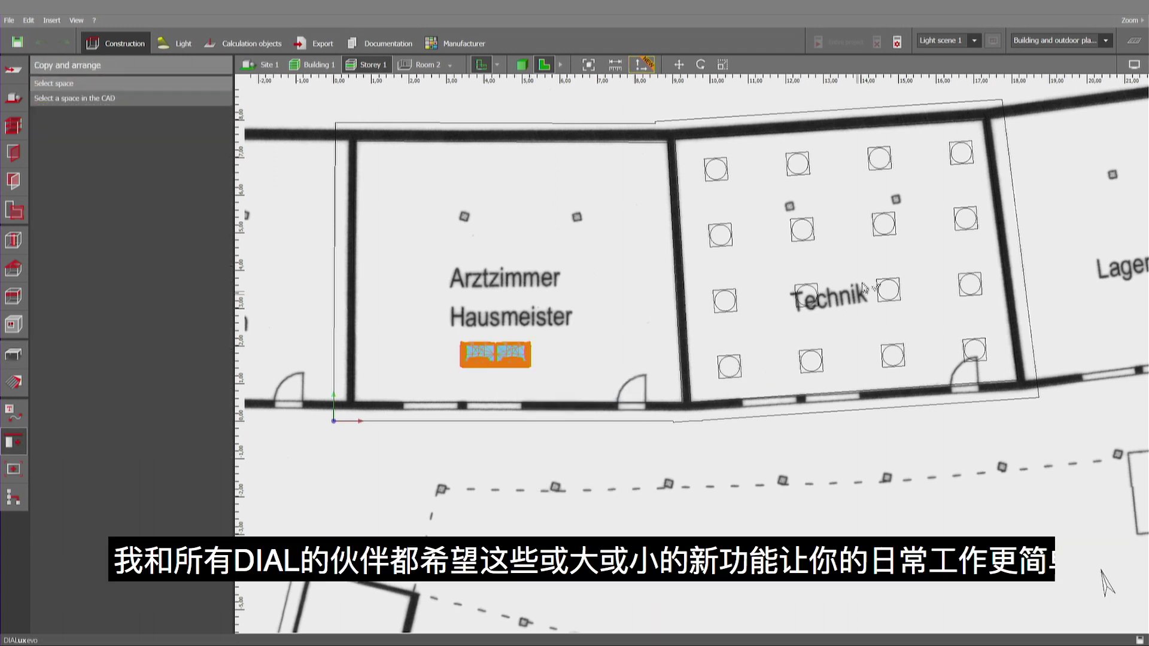
{"action": "left_click", "coordinate": [850, 262]}
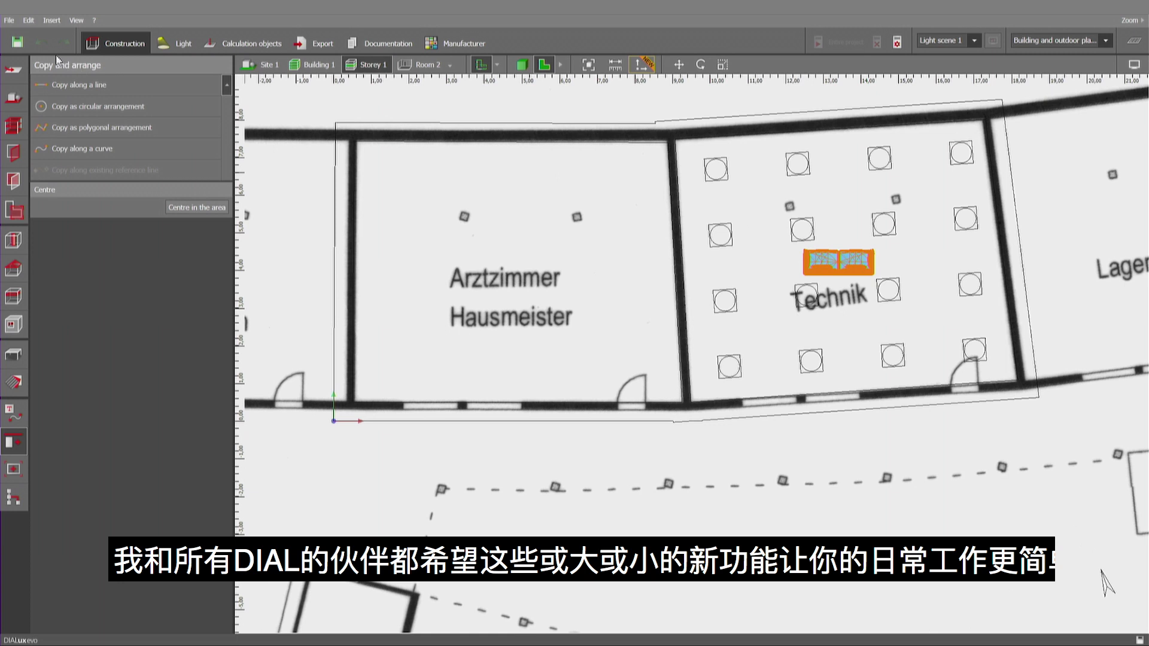
{"action": "left_click", "coordinate": [746, 375]}
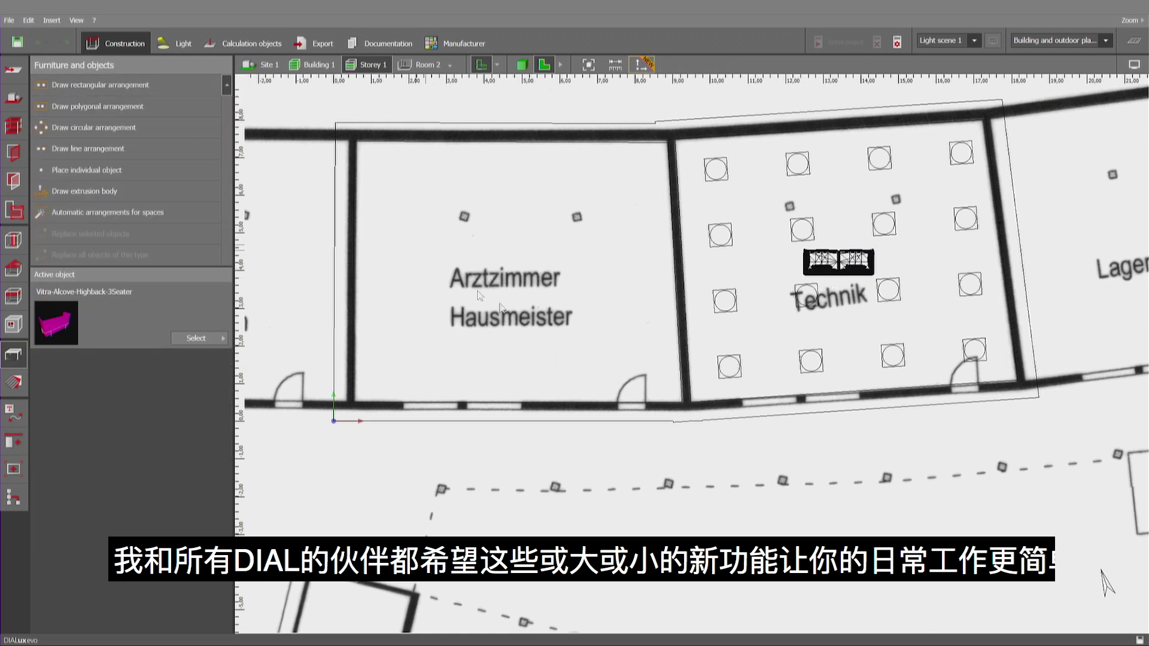
{"action": "left_click", "coordinate": [806, 270]}
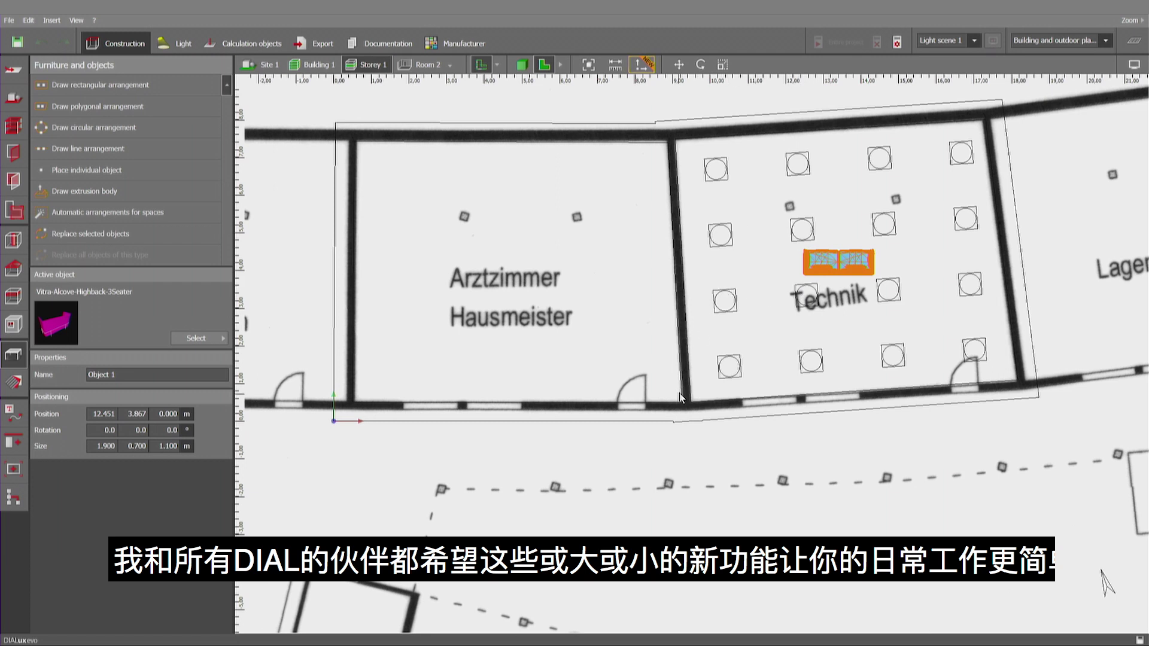